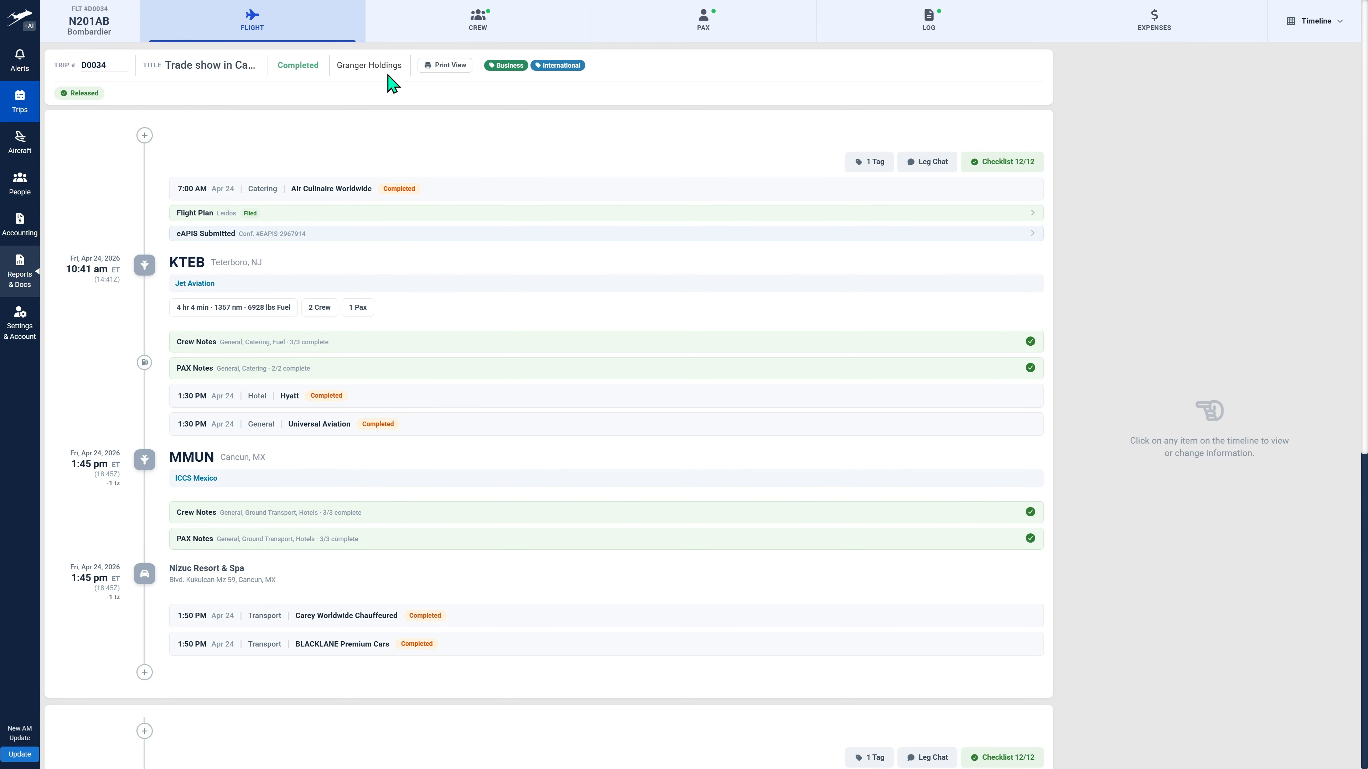
# Review trip D0034's header details, view the flight tags assigned to leg 1, and close the tag details
pyautogui.doubleClick(85, 63)
pyautogui.click(92, 63)
pyautogui.click(198, 66)
pyautogui.click(371, 77)
pyautogui.click(507, 67)
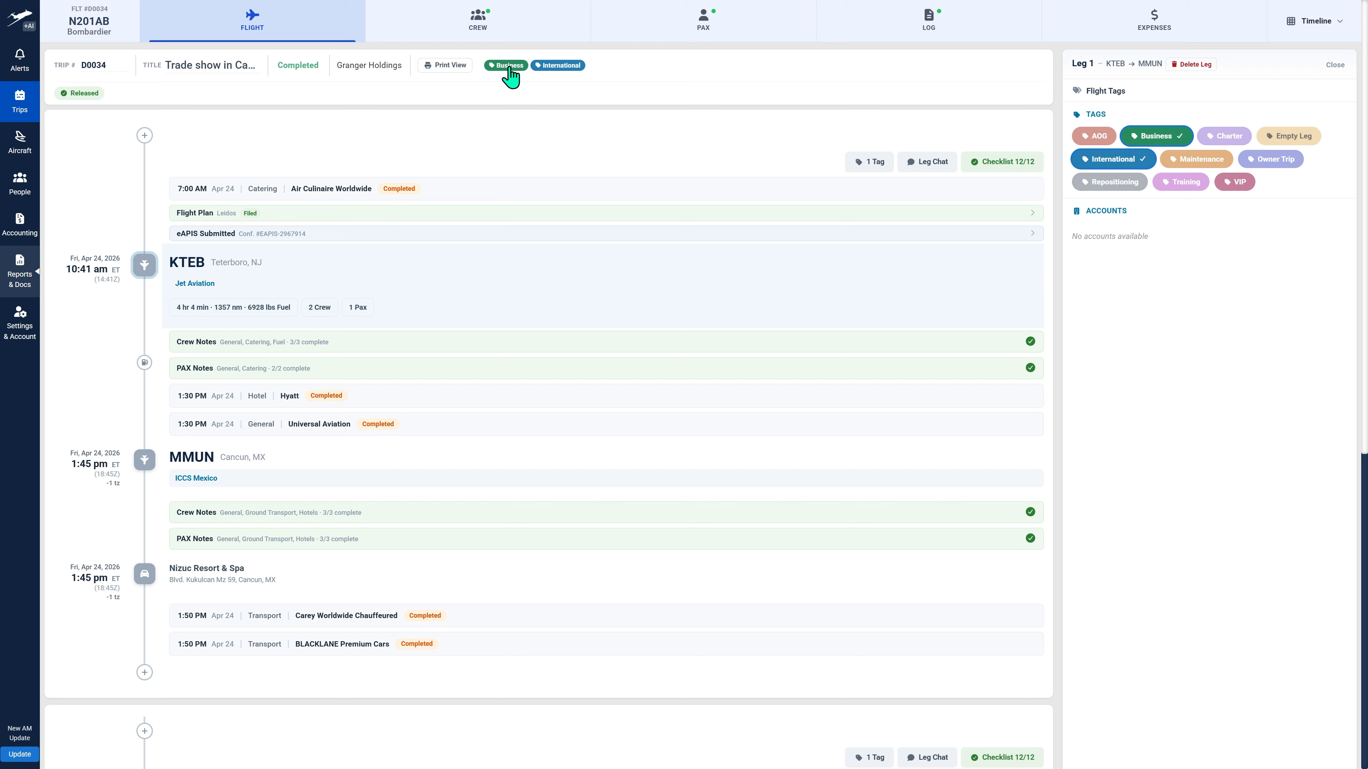
pyautogui.click(508, 68)
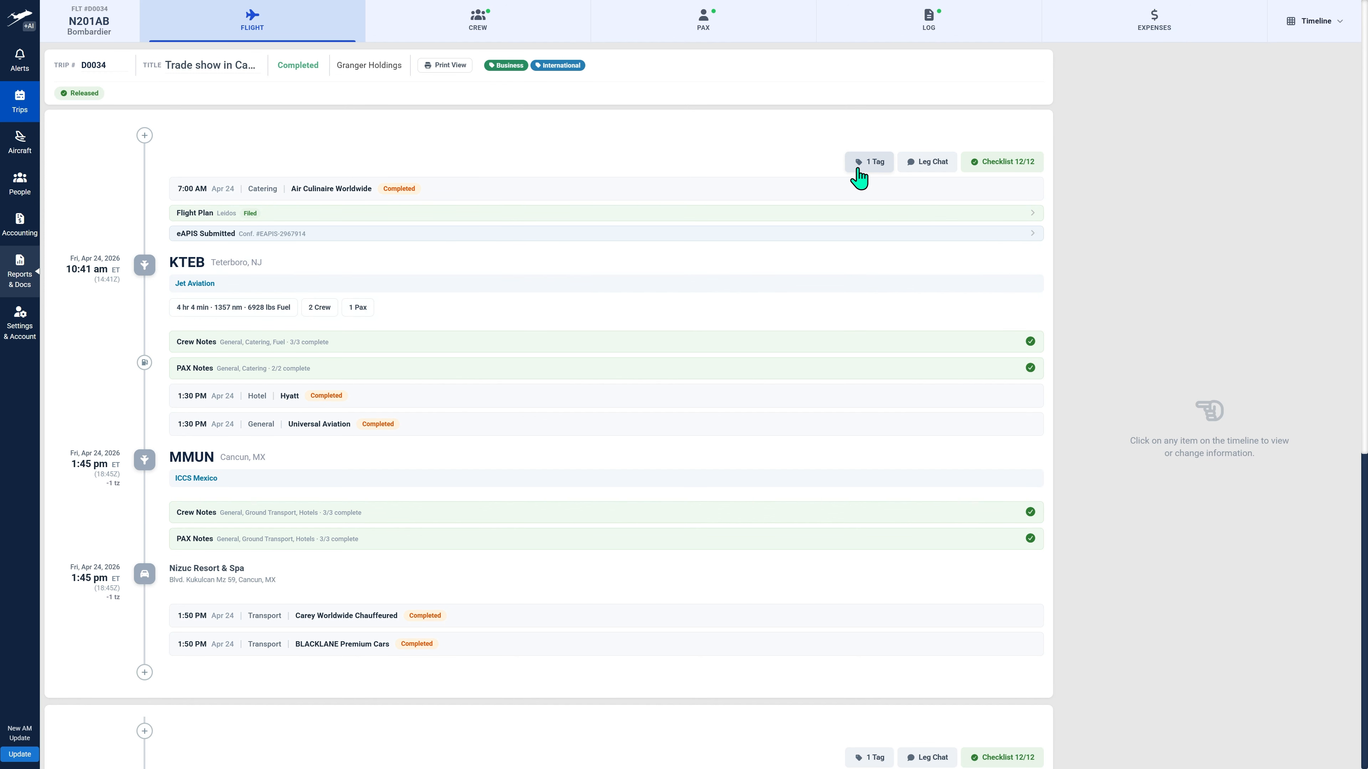
# Show the trip in print view, copy its leg table, and return to the timeline view
pyautogui.click(446, 68)
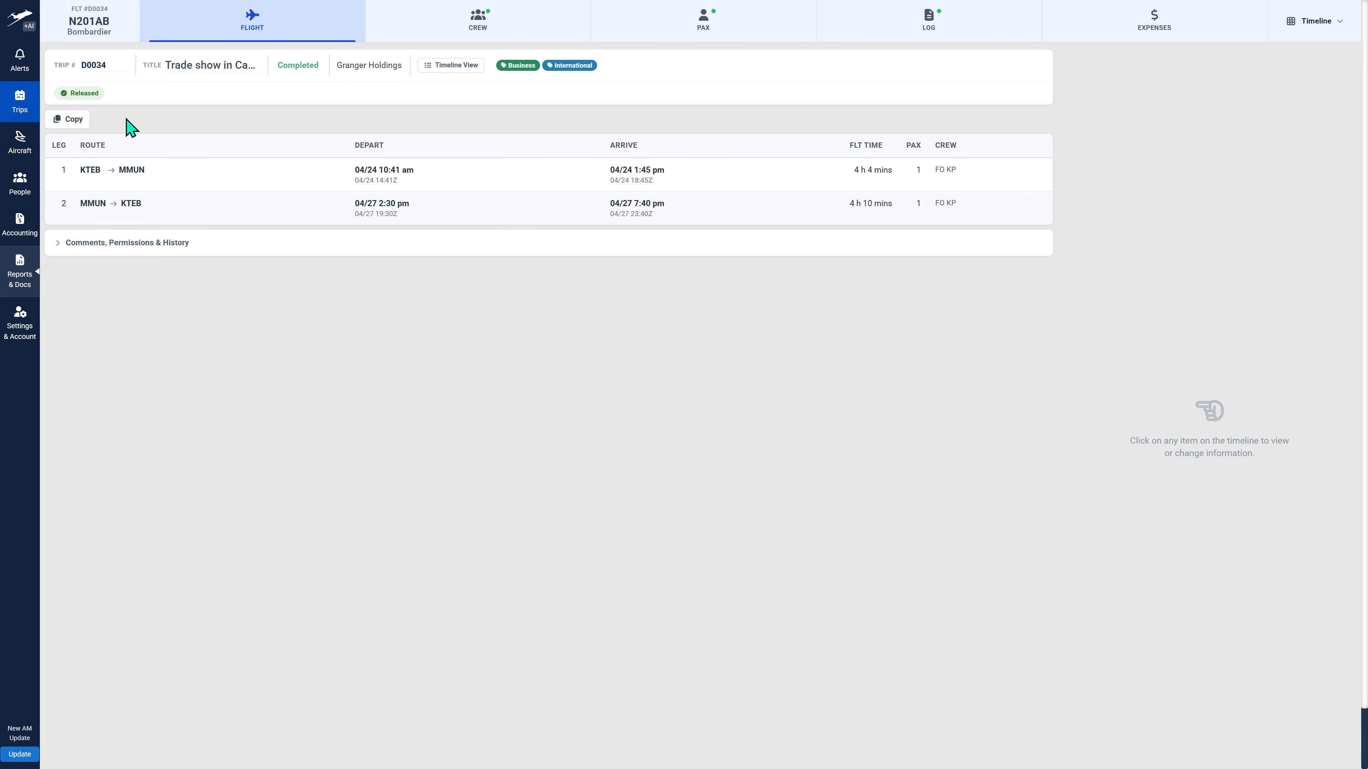
pyautogui.click(68, 119)
pyautogui.click(449, 66)
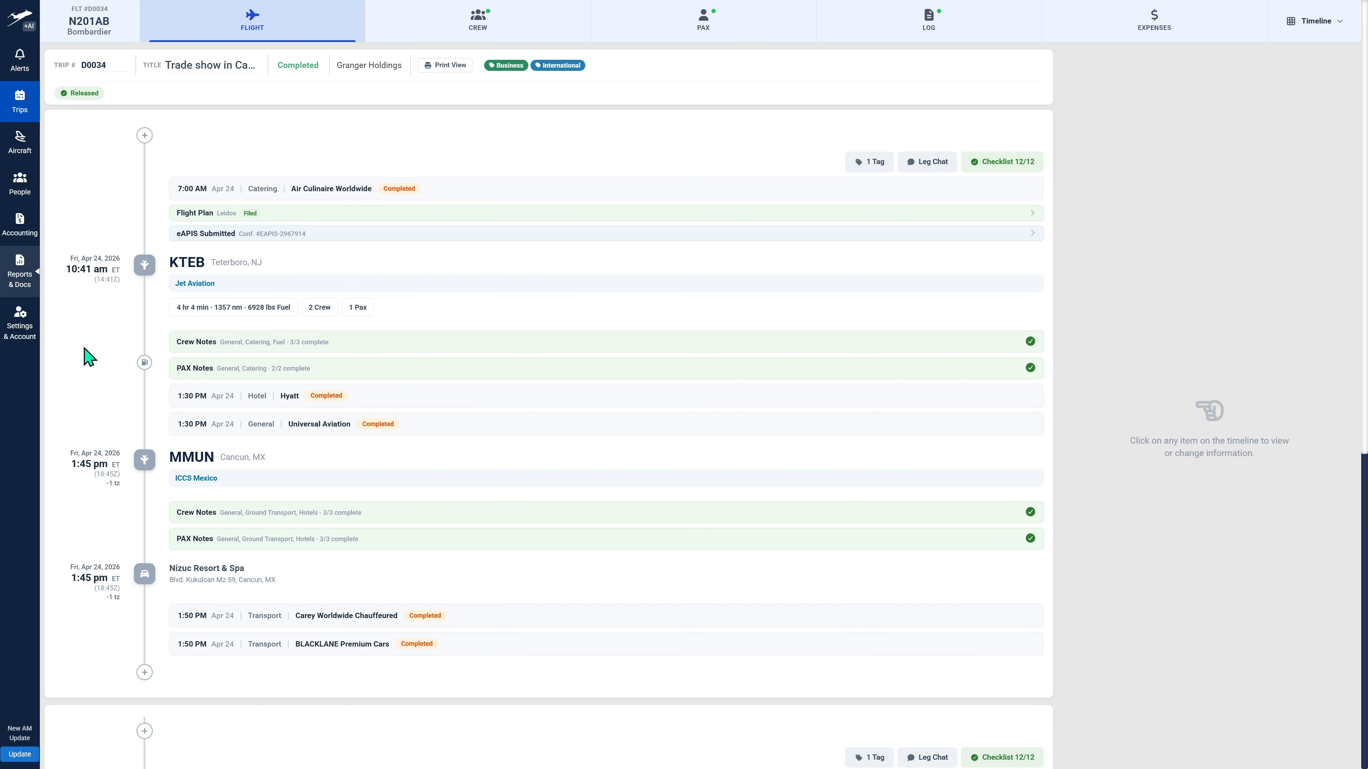
# Look over the timeline through the MMUN to KTEB return leg with its delayed times, and return to leg 1
pyautogui.scroll(-9, 88, 357)
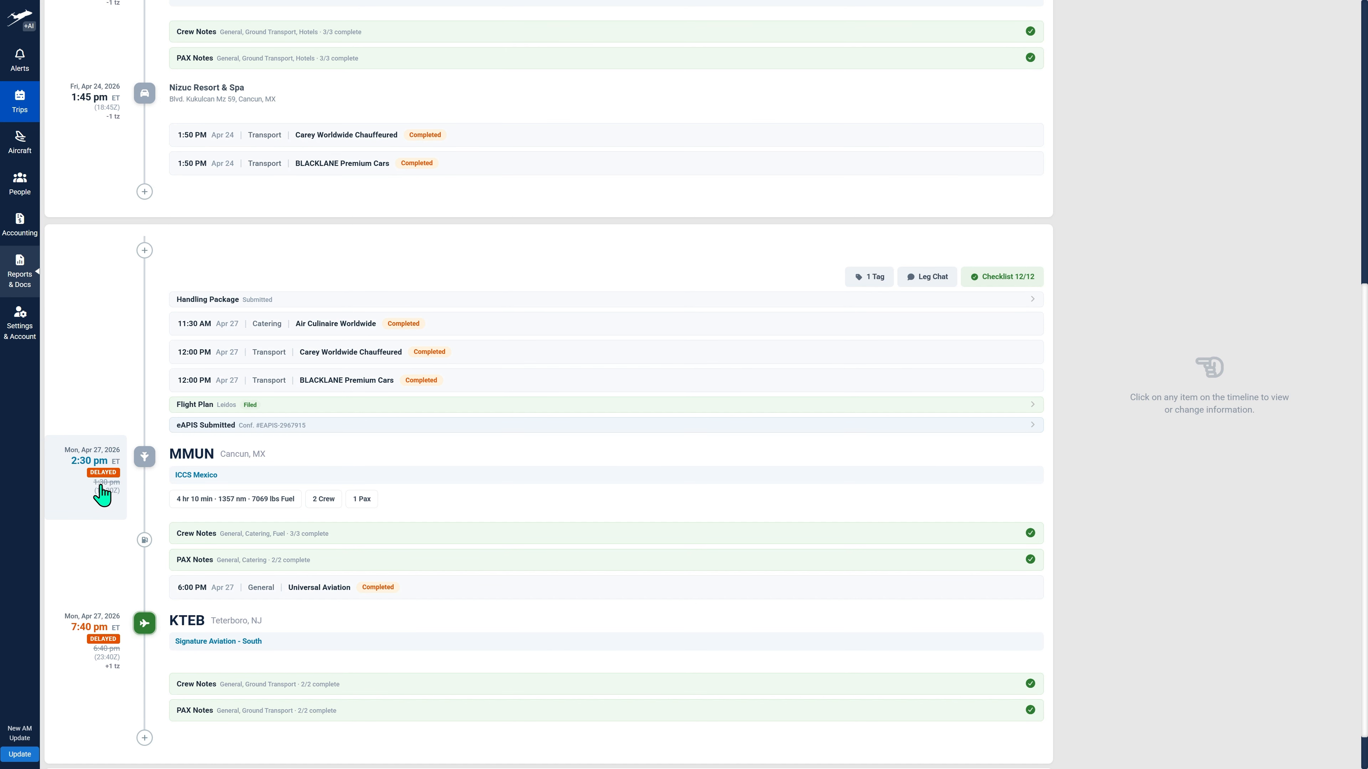
pyautogui.scroll(-1, 105, 507)
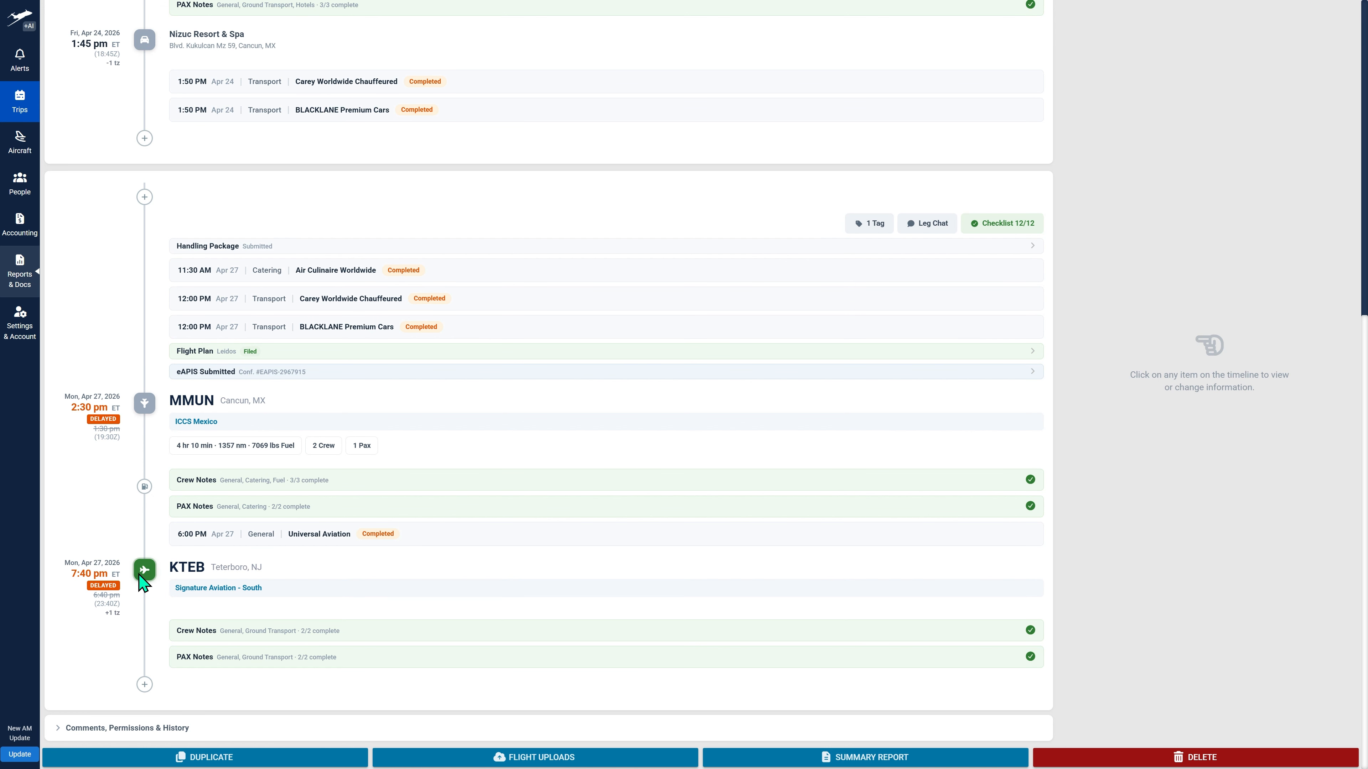
pyautogui.scroll(8, 134, 581)
pyautogui.scroll(2, 133, 579)
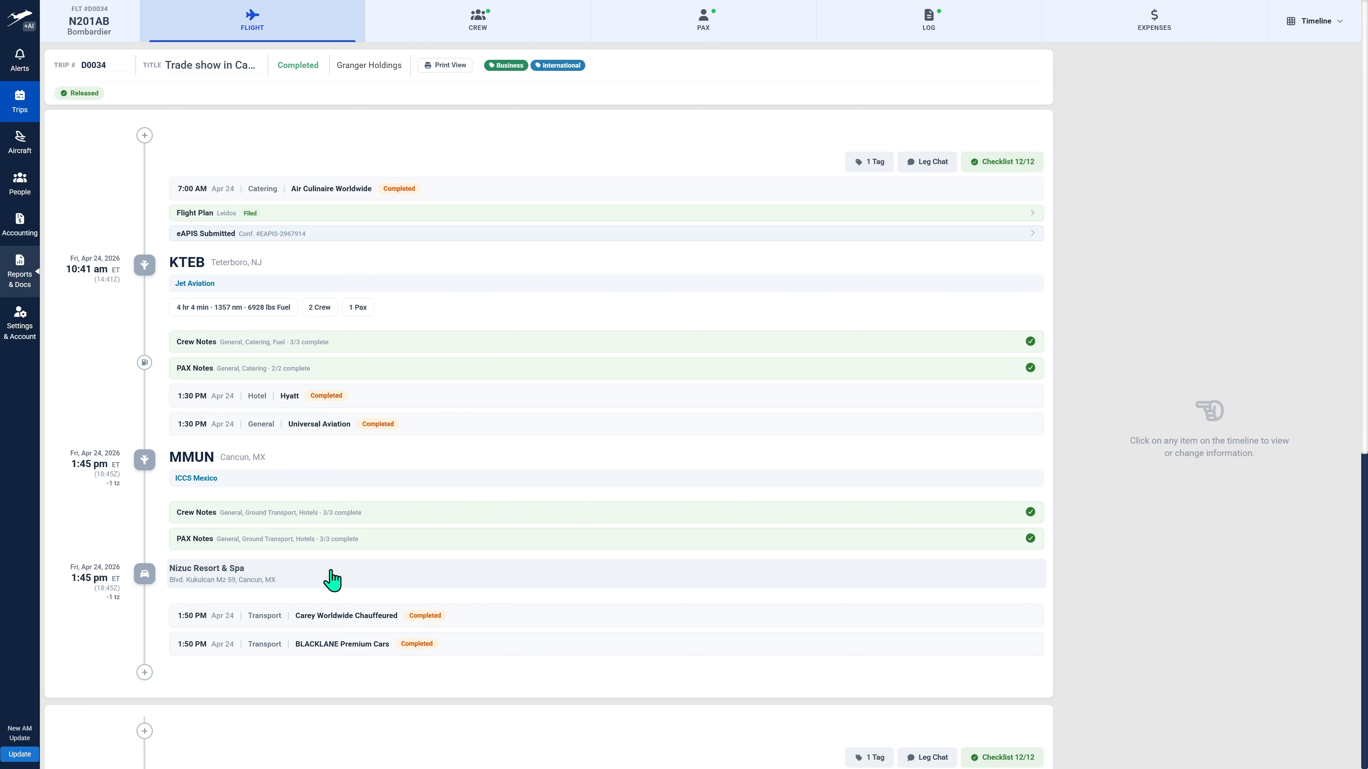
# Start adding a fuel stop between KTEB and MMUN and search for the airport "kslc"
pyautogui.click(144, 364)
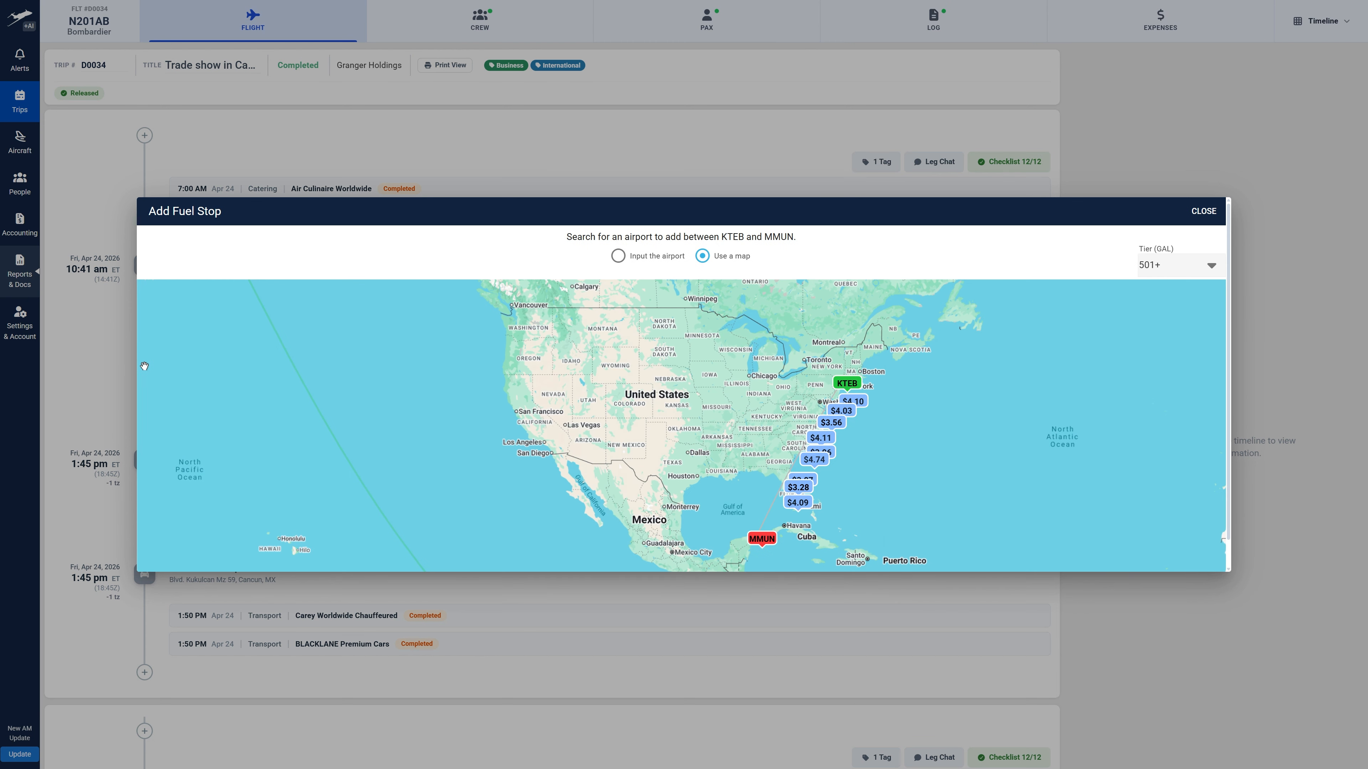
pyautogui.click(621, 257)
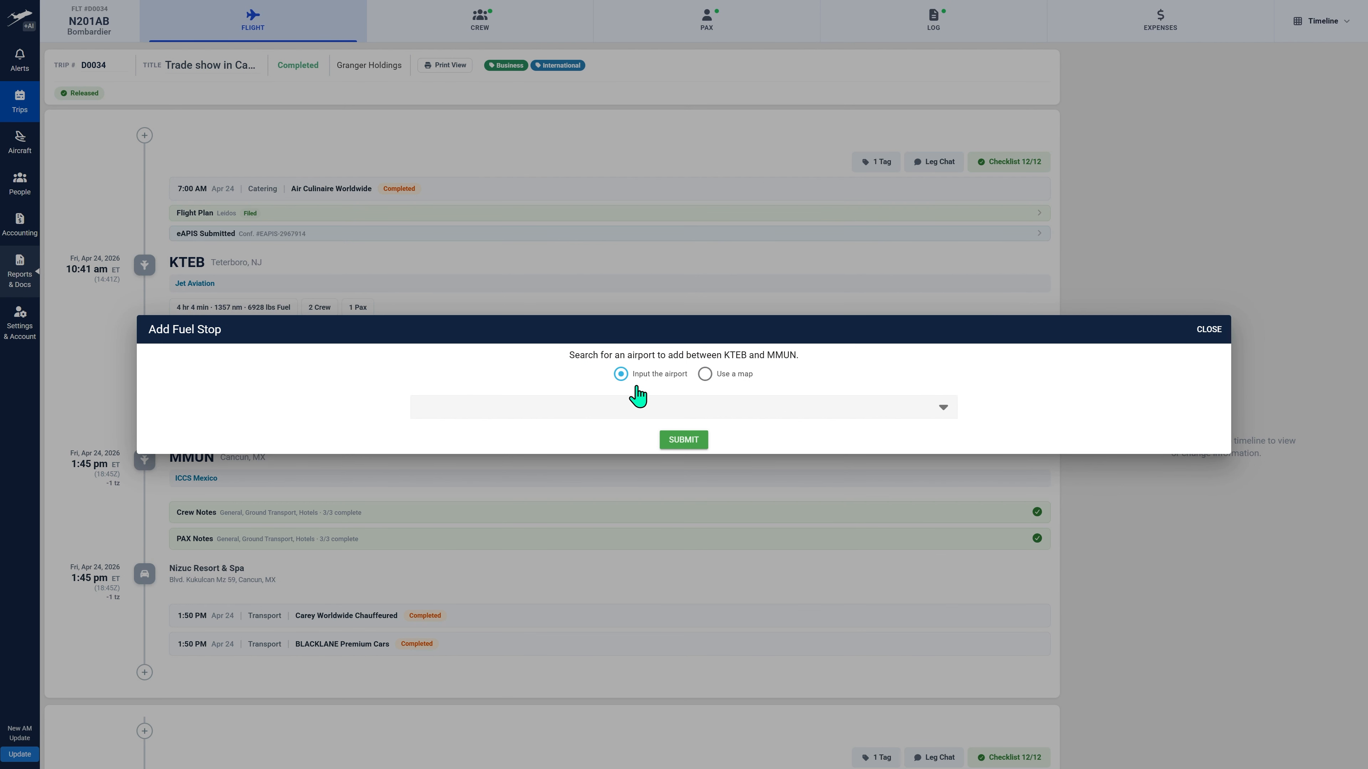
pyautogui.click(624, 401)
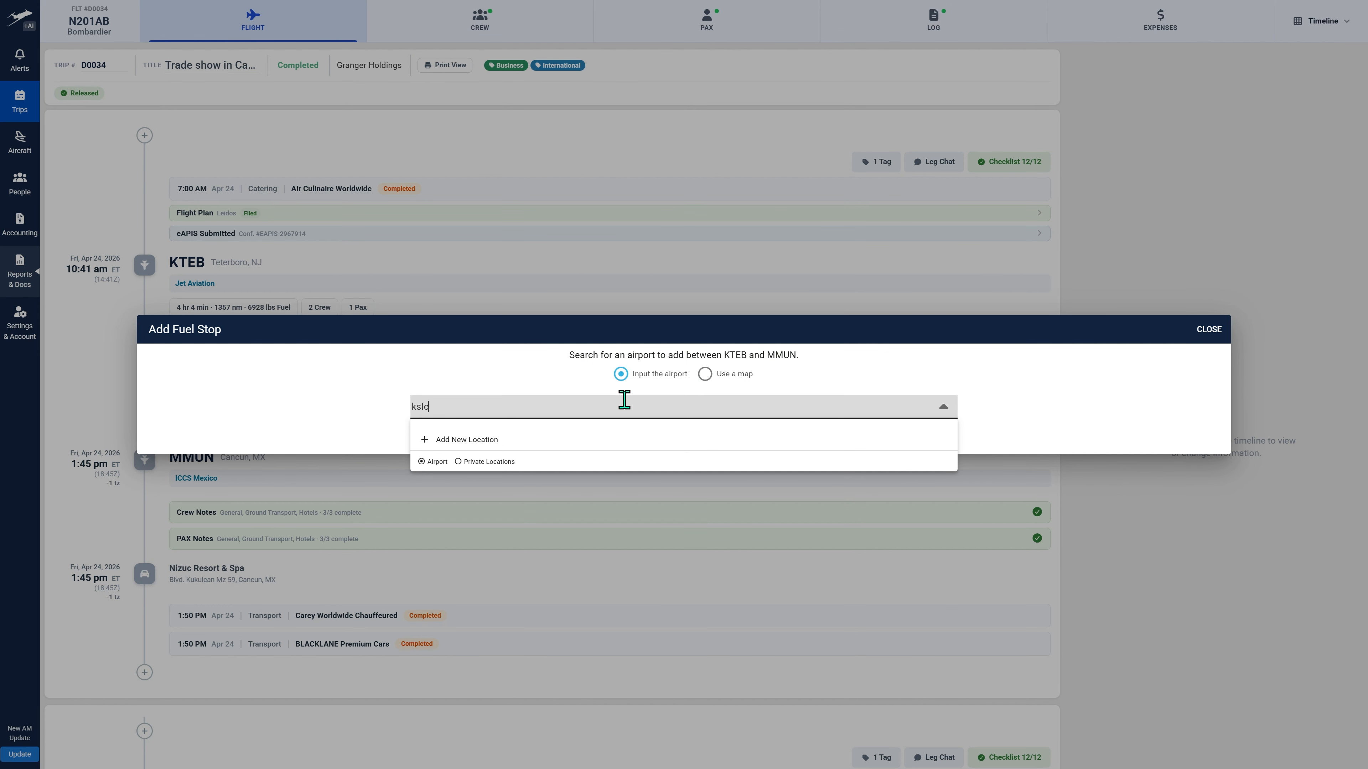
# View the fuel stop map, inspect the airport marker priced $4.11, and close without adding a stop
pyautogui.click(705, 374)
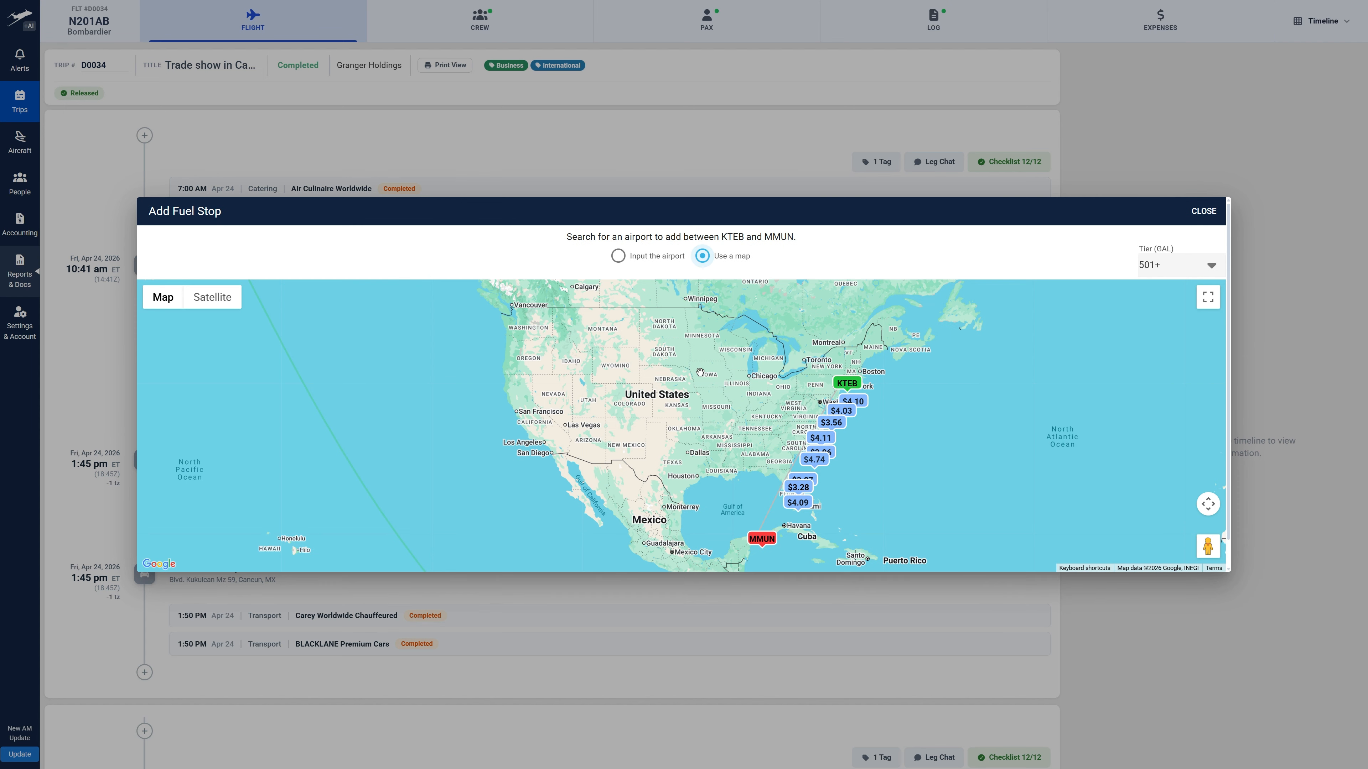
pyautogui.click(823, 438)
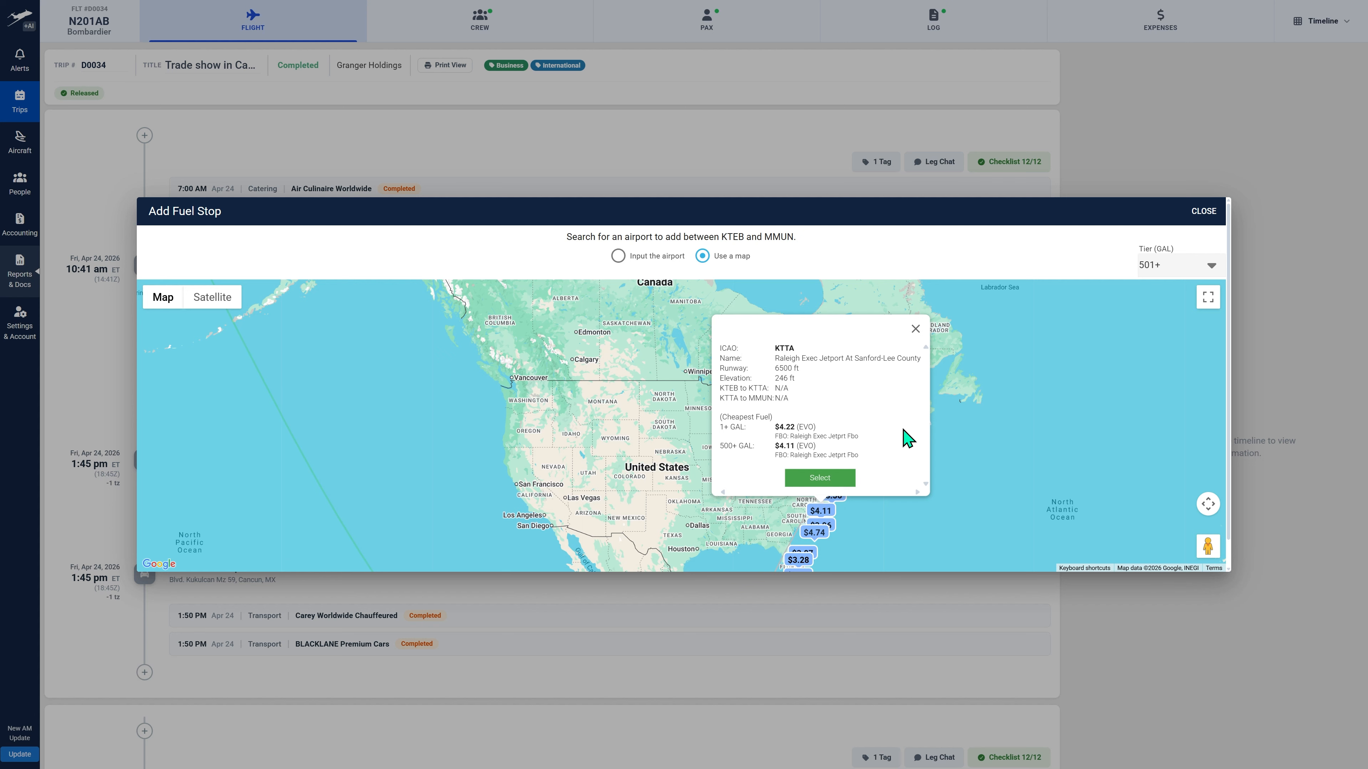
pyautogui.click(917, 328)
pyautogui.moveTo(988, 466); pyautogui.dragTo(927, 402)
pyautogui.click(1205, 211)
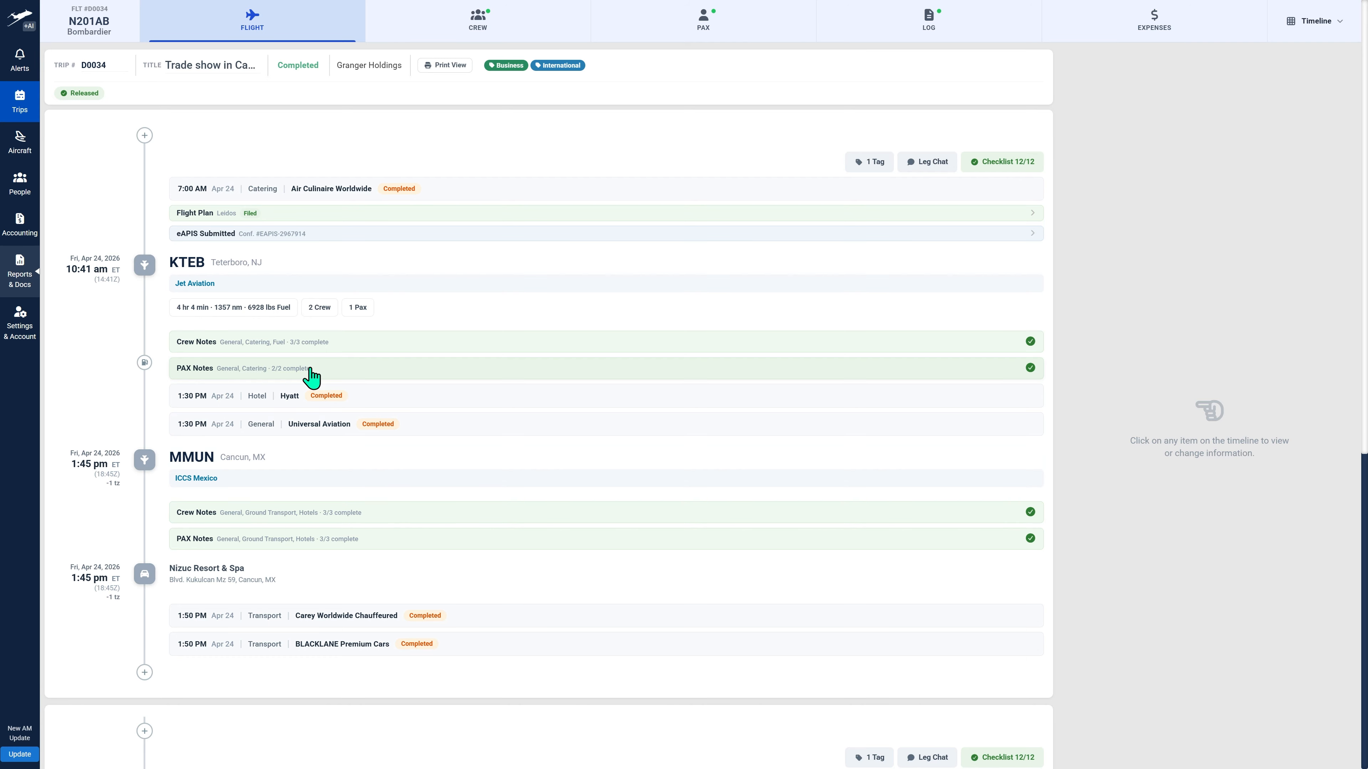
# View leg 1's crew list, crew notes and PAX notes, and close the leg details
pyautogui.scroll(-4, 311, 371)
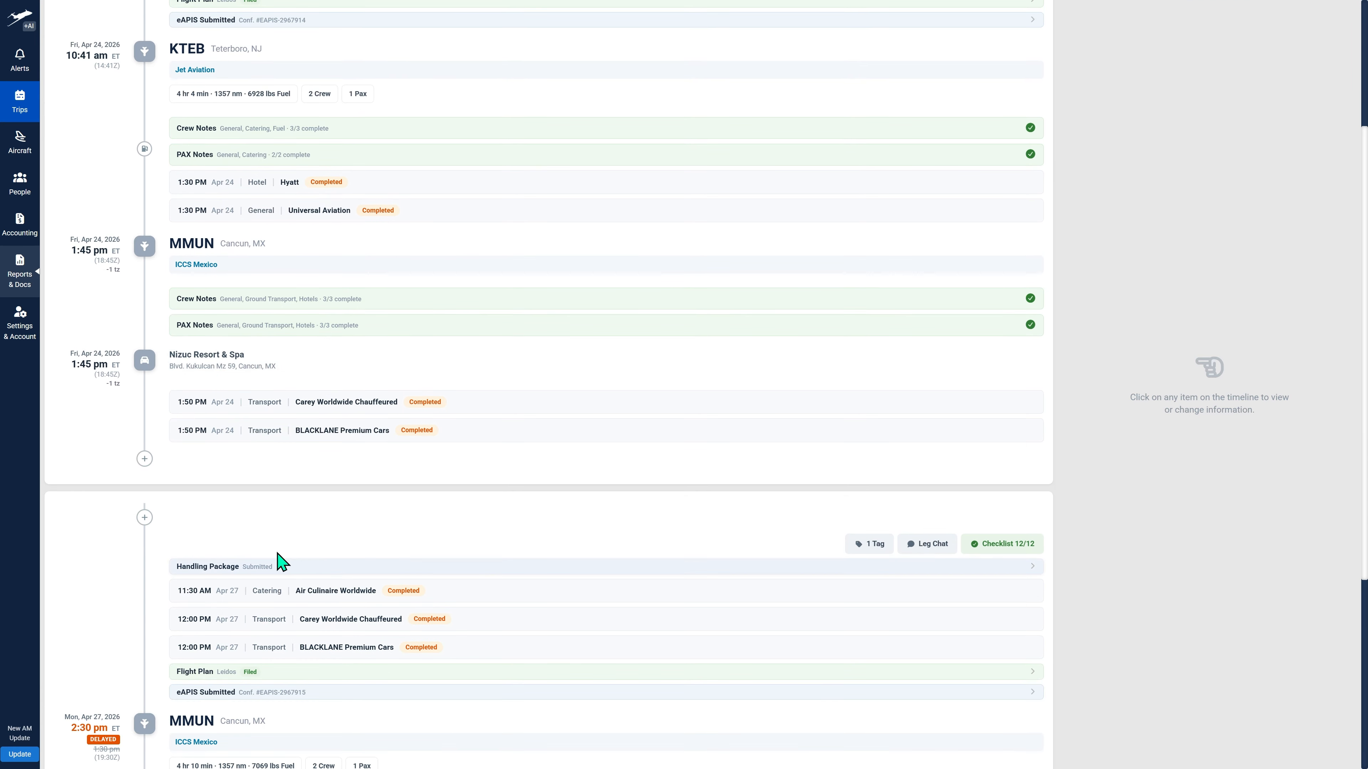
pyautogui.scroll(4, 259, 572)
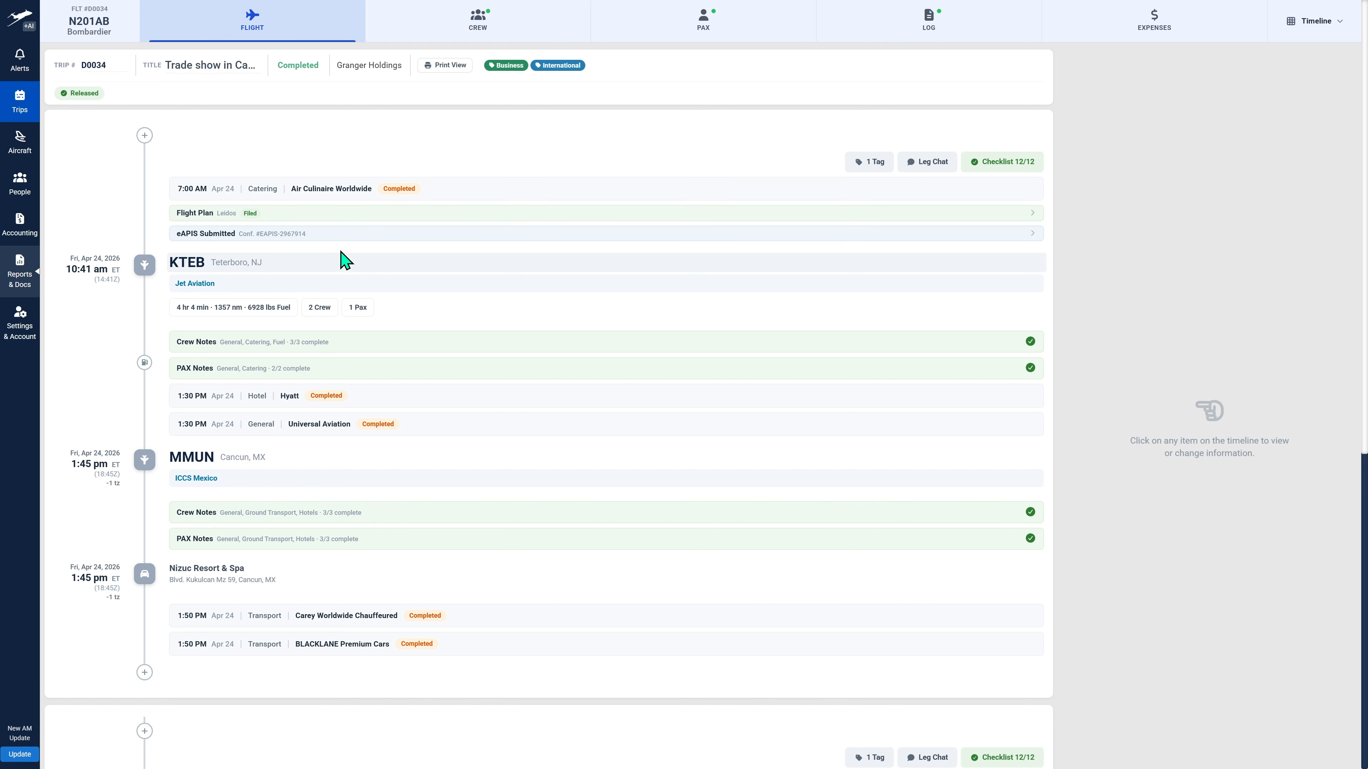
pyautogui.click(319, 312)
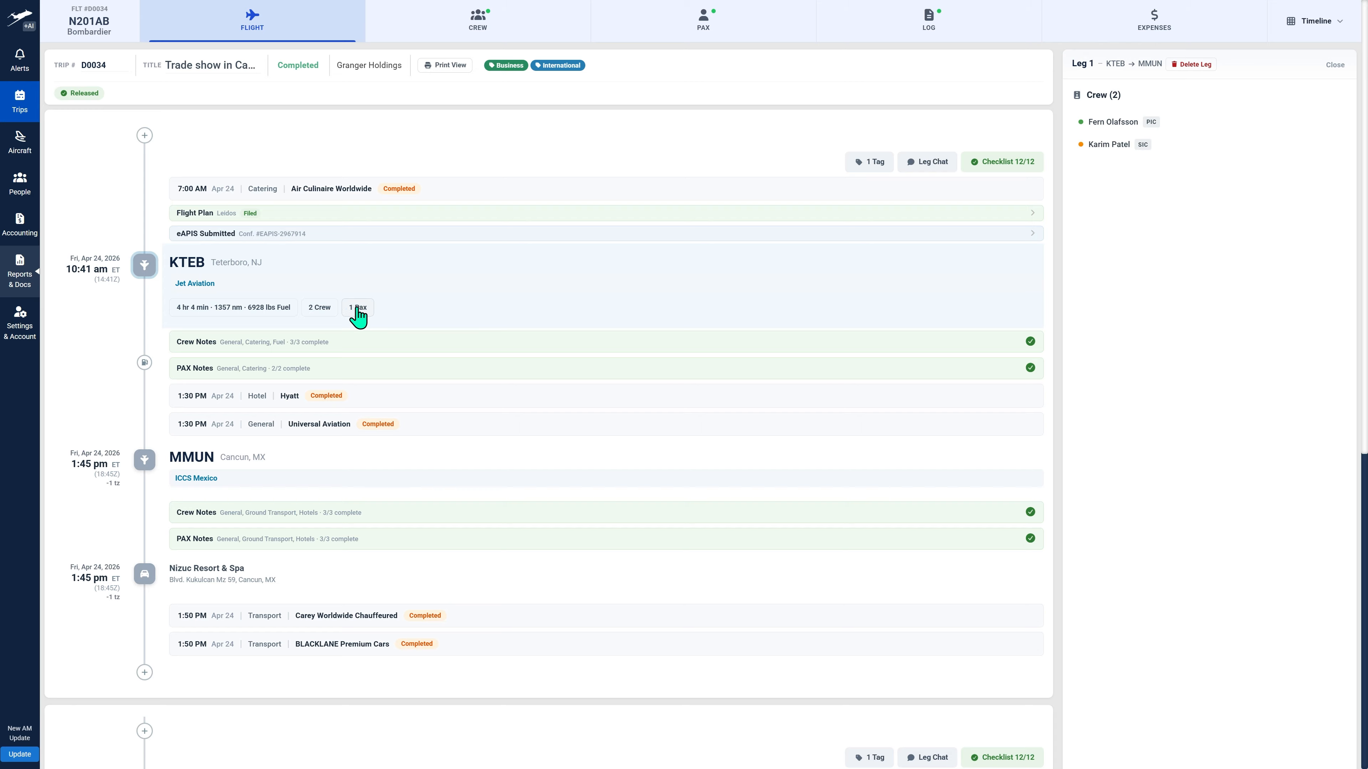
pyautogui.click(295, 342)
pyautogui.click(314, 372)
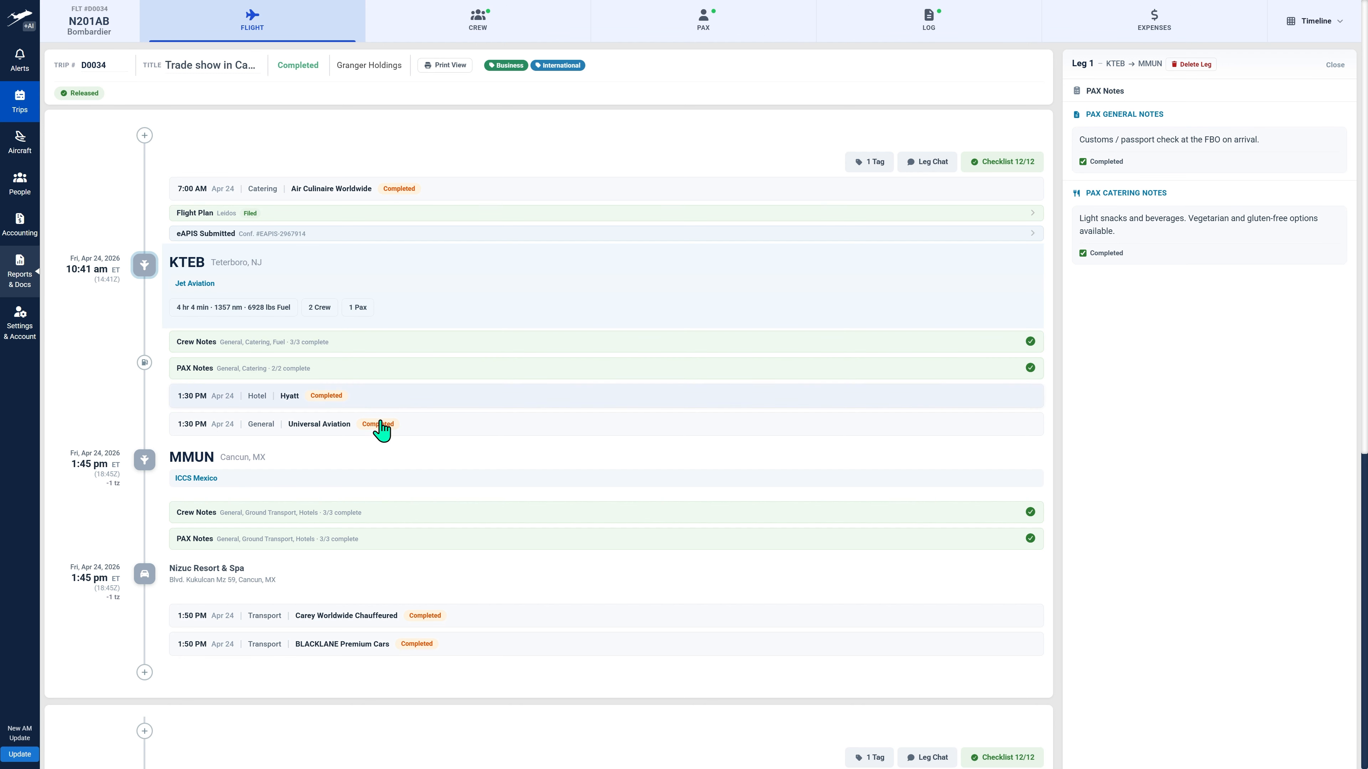
pyautogui.click(1332, 67)
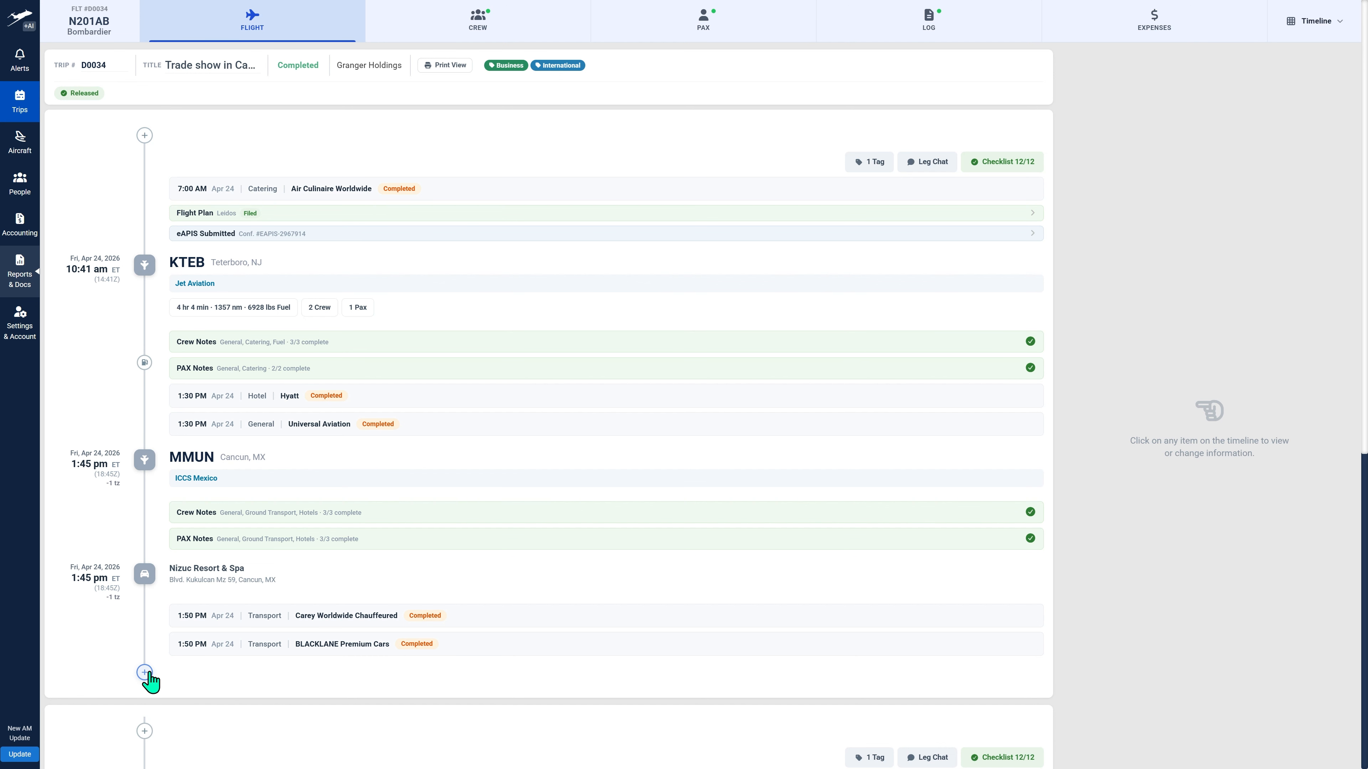
# View the items that can be added before the departure and after the arrival of leg 1 without adding any
pyautogui.click(144, 136)
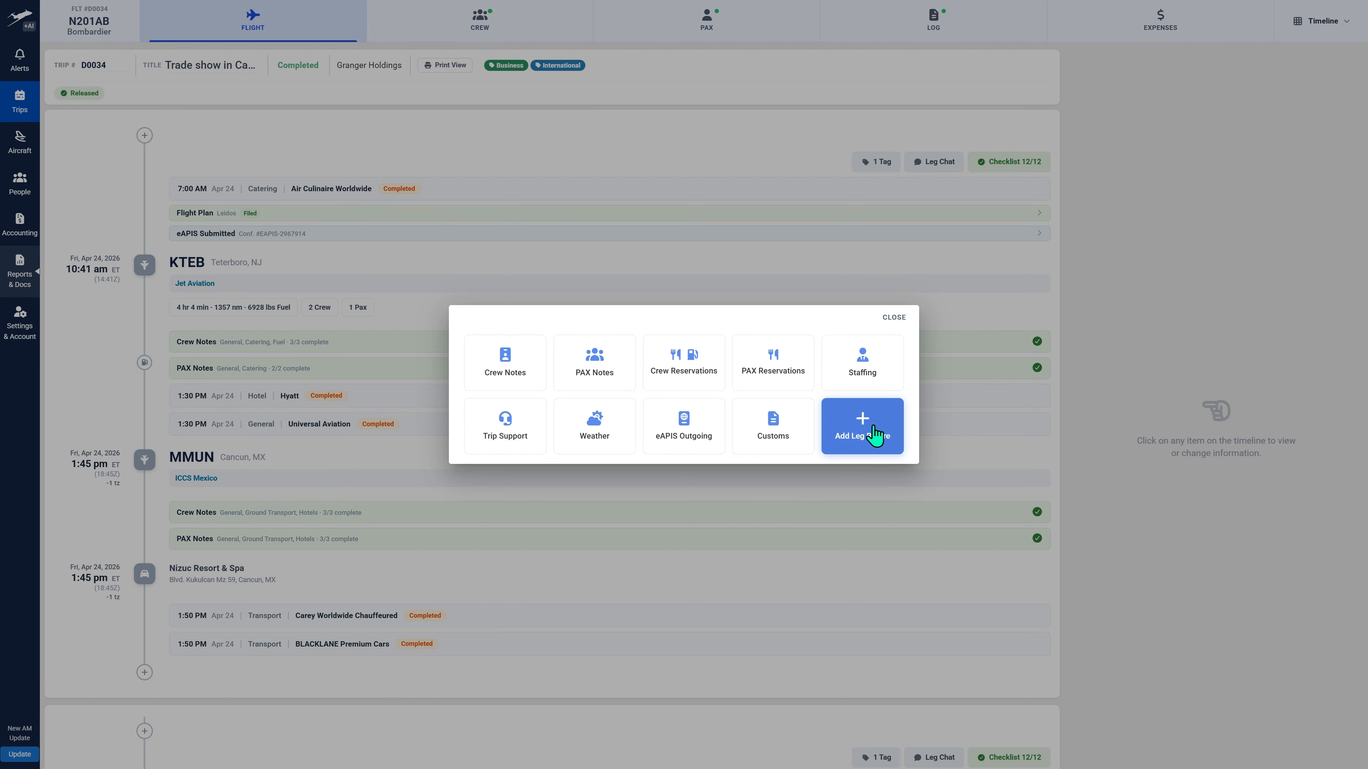
pyautogui.click(897, 318)
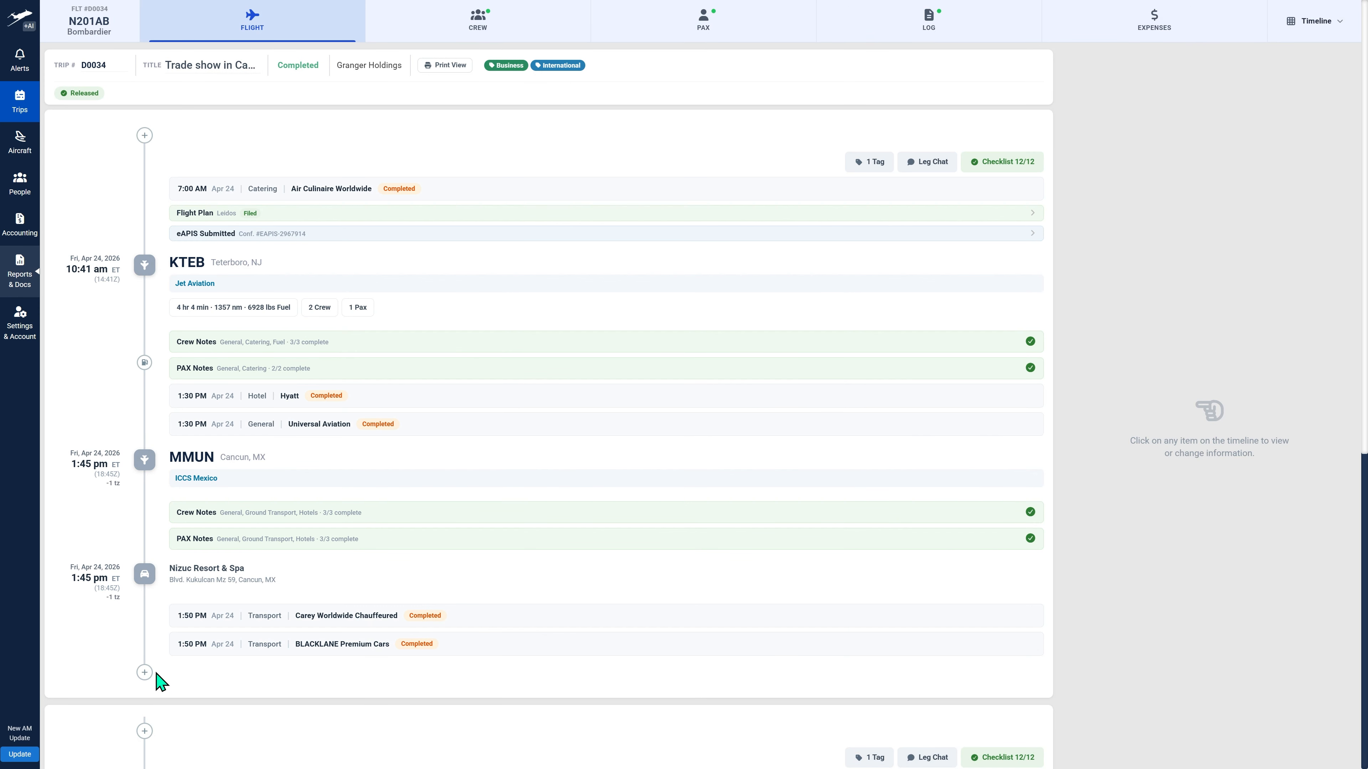
pyautogui.click(144, 672)
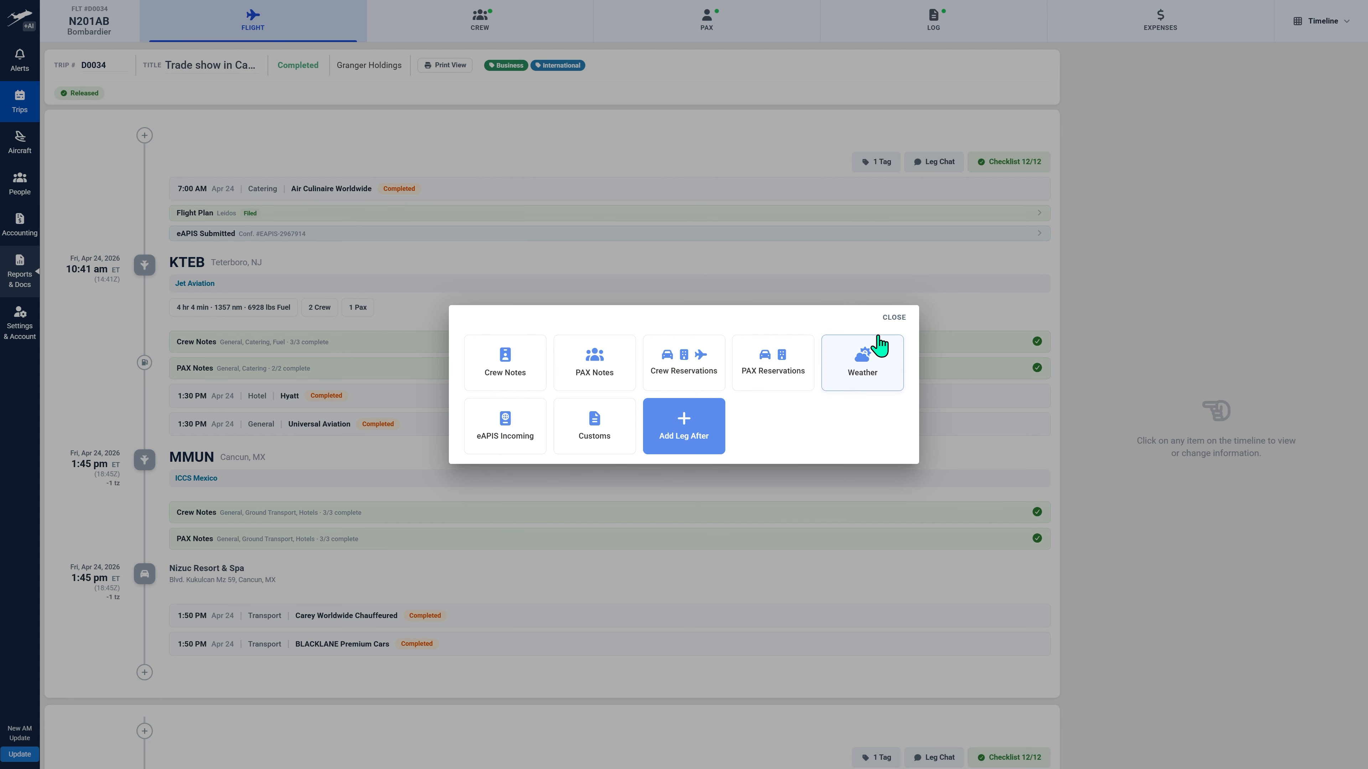
pyautogui.click(891, 319)
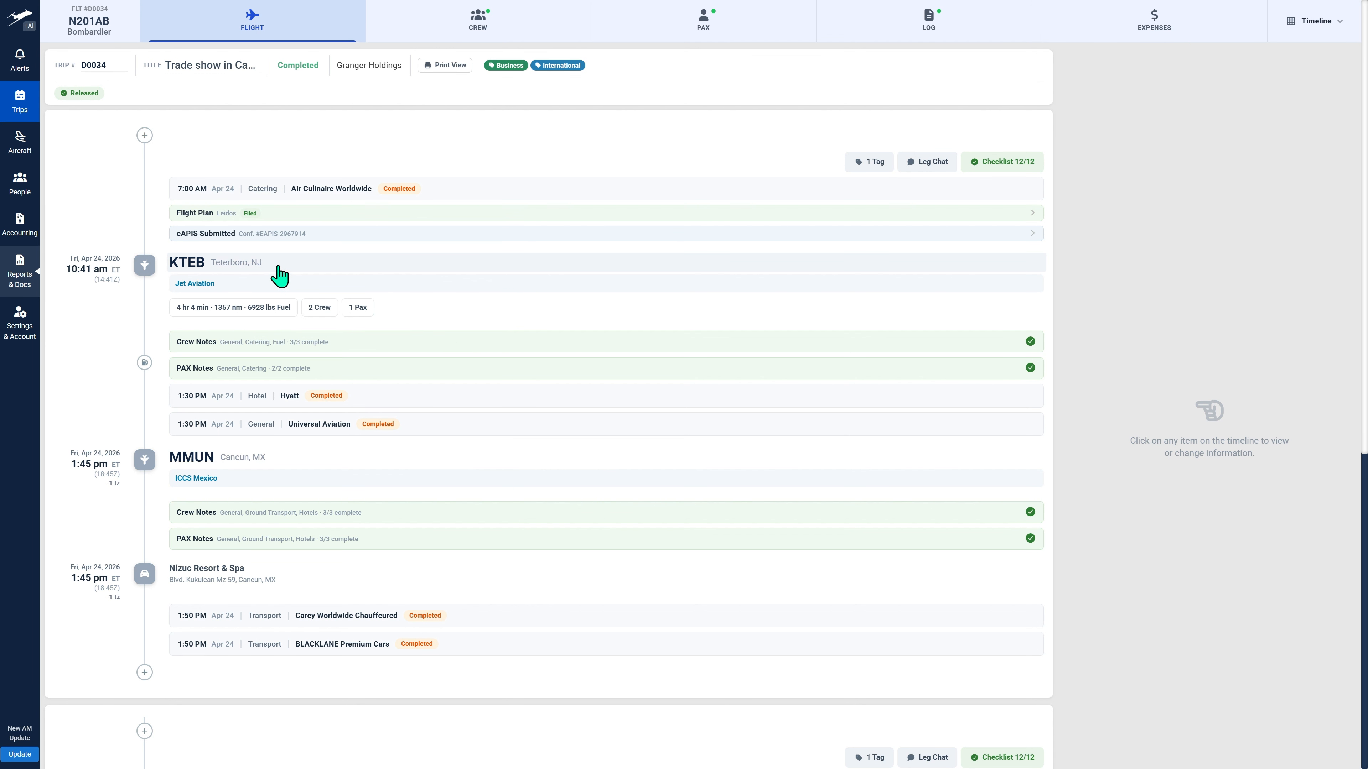
# Look at the KTEB departure's date and time choices and search for "kslc" as its airport, leaving both uncommitted
pyautogui.click(260, 270)
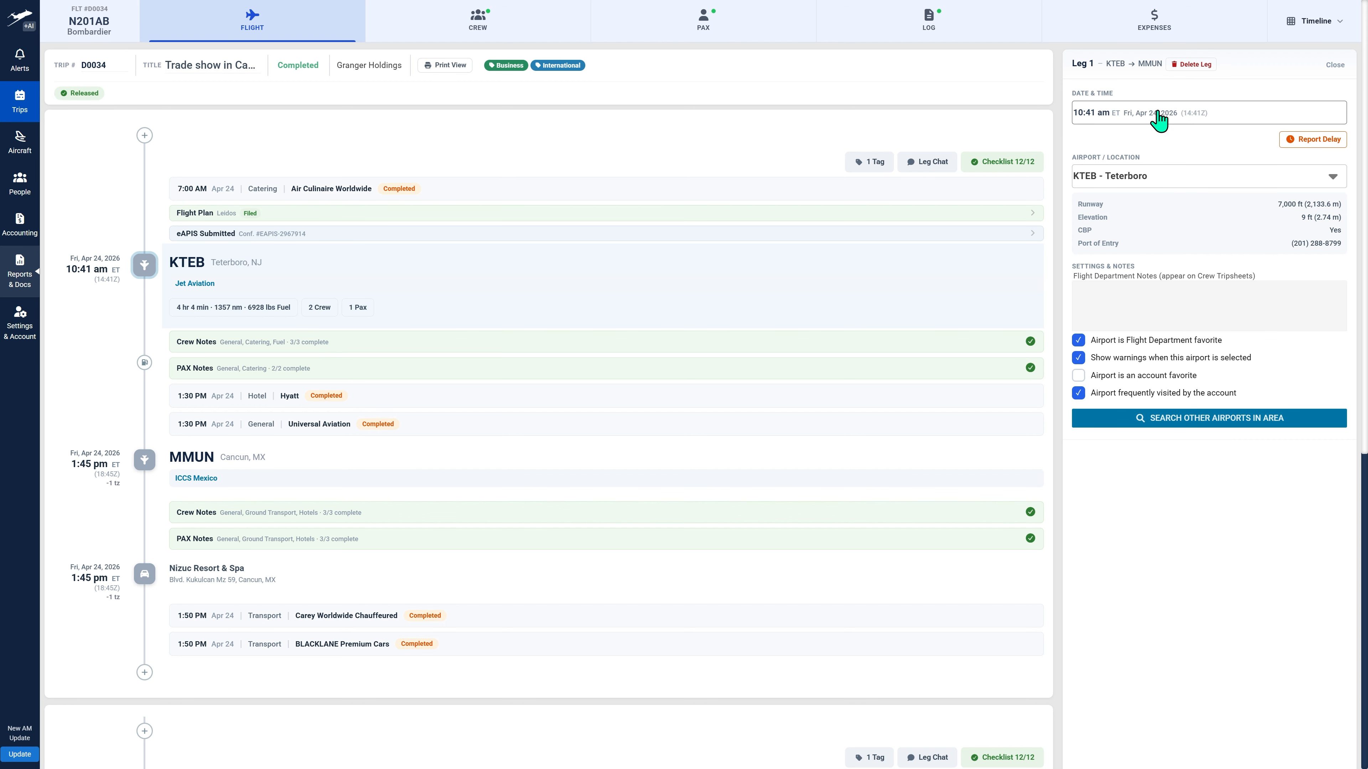
pyautogui.click(1146, 118)
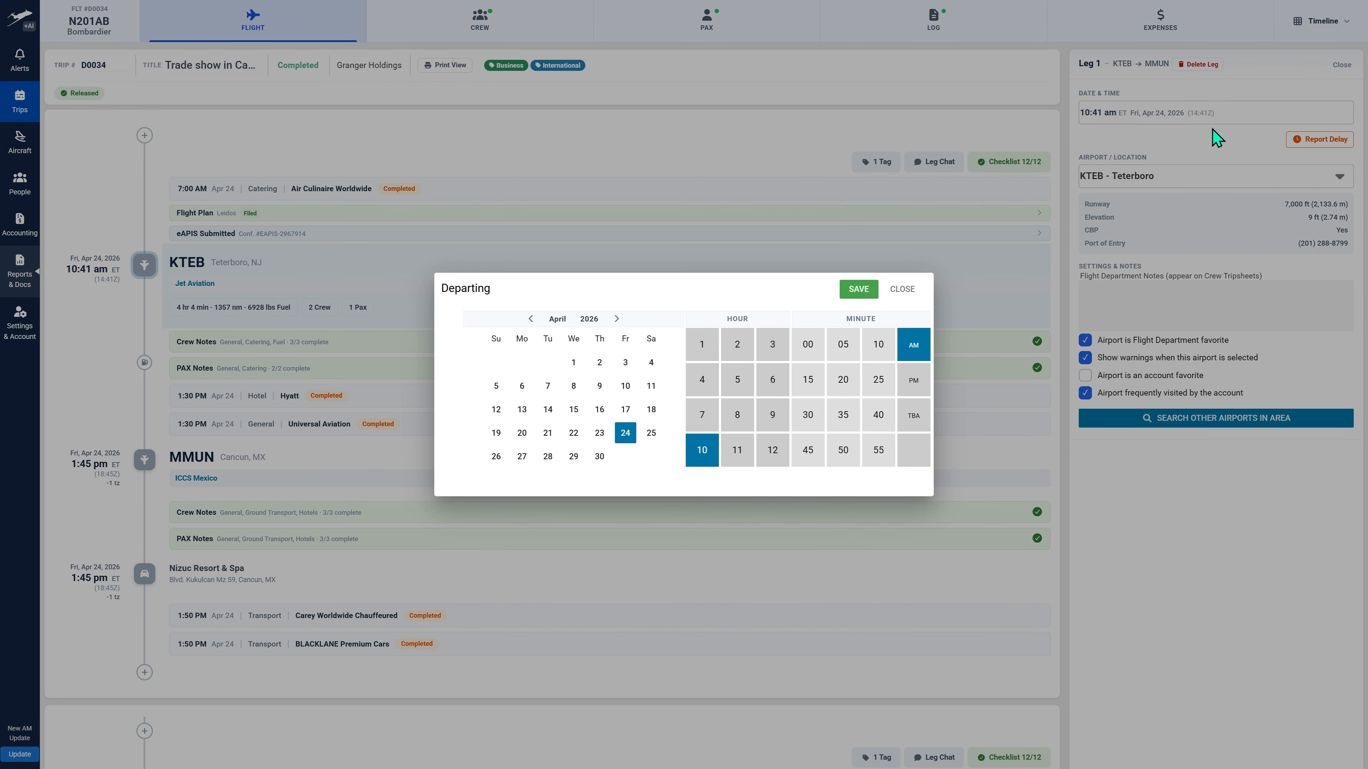
pyautogui.click(901, 291)
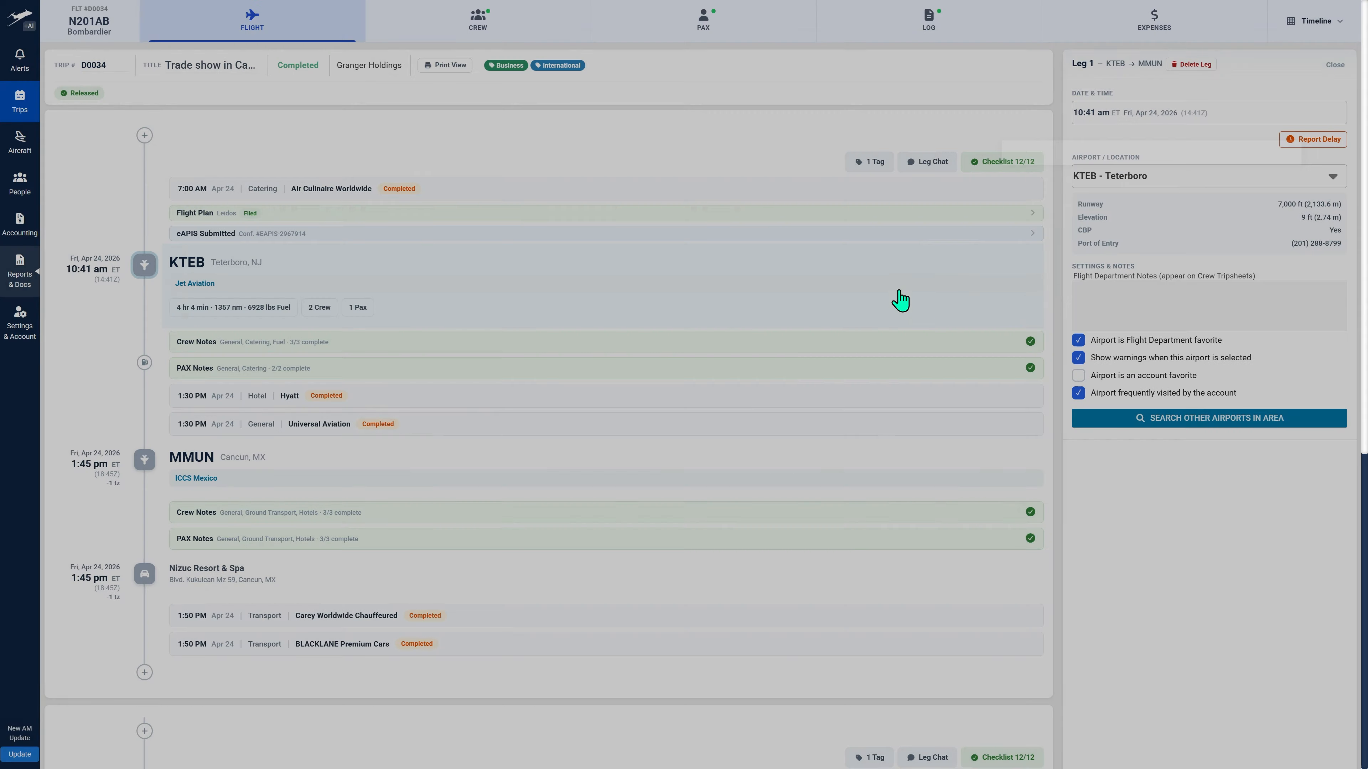
pyautogui.click(1140, 176)
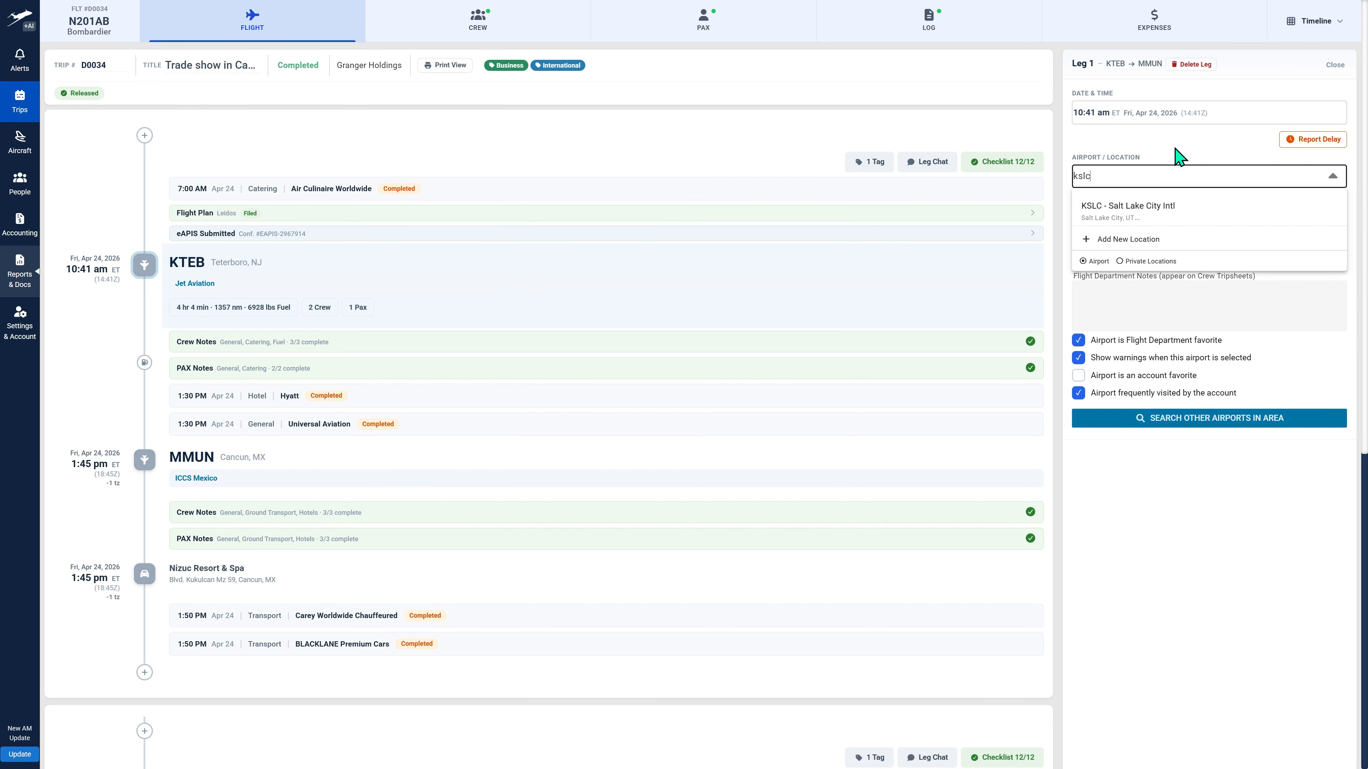
pyautogui.press('Escape')
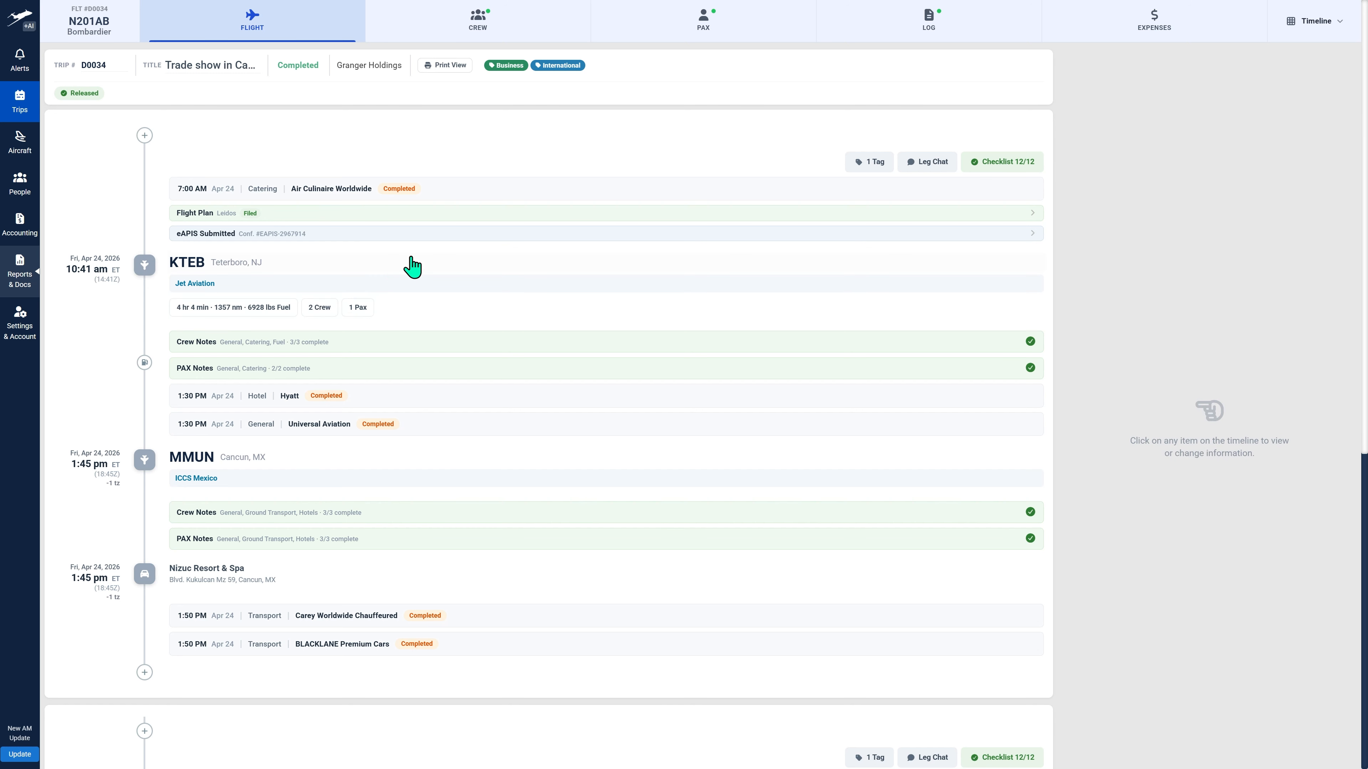
# Turn off "Show warnings when this airport is selected" for KTEB - Teterboro and save the airport settings
pyautogui.click(394, 275)
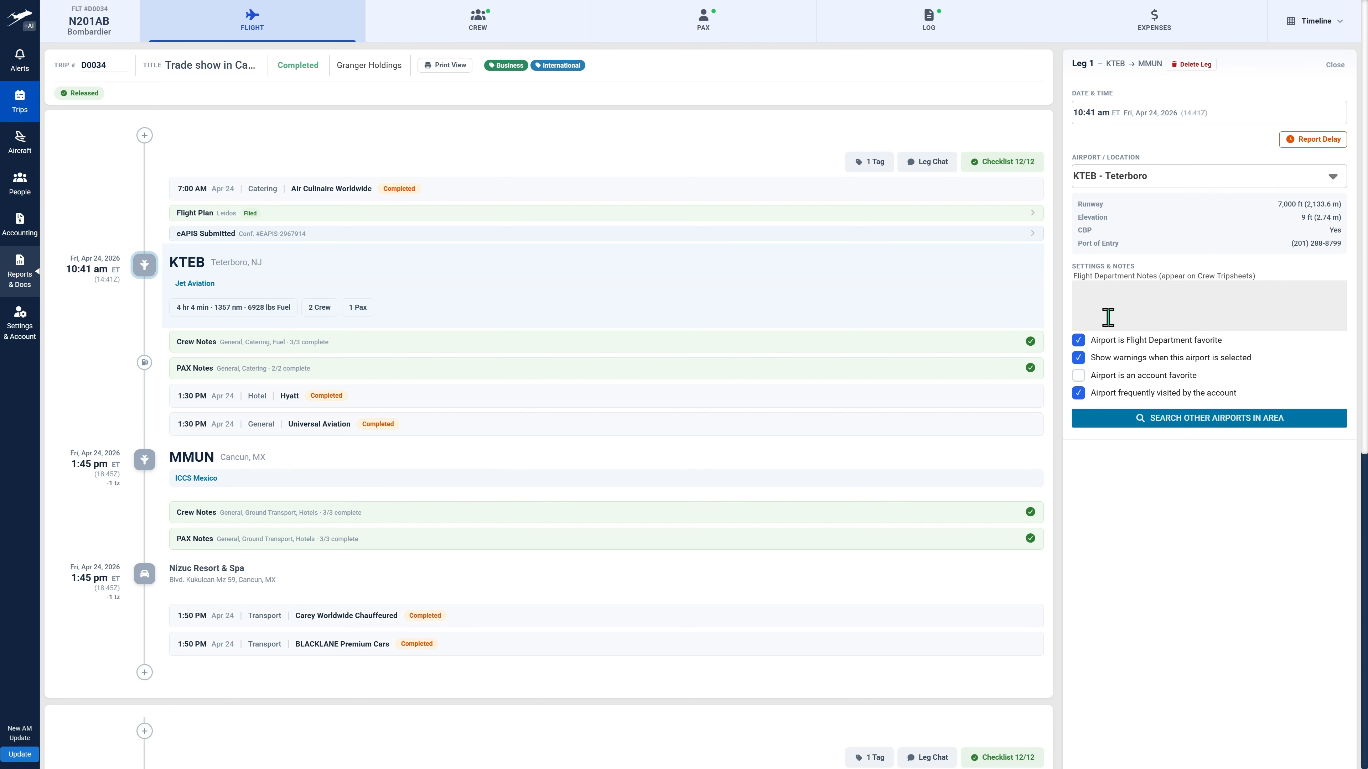
pyautogui.click(1077, 357)
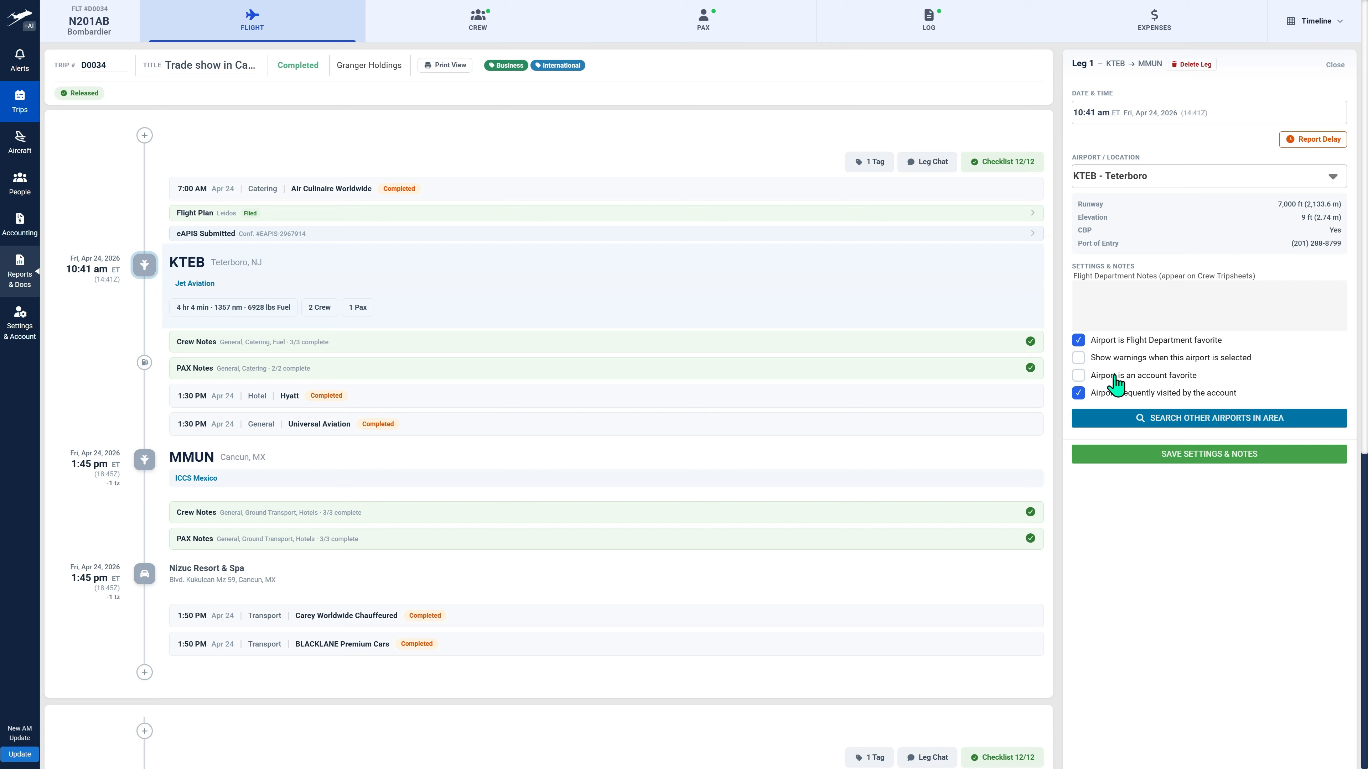
pyautogui.click(1138, 462)
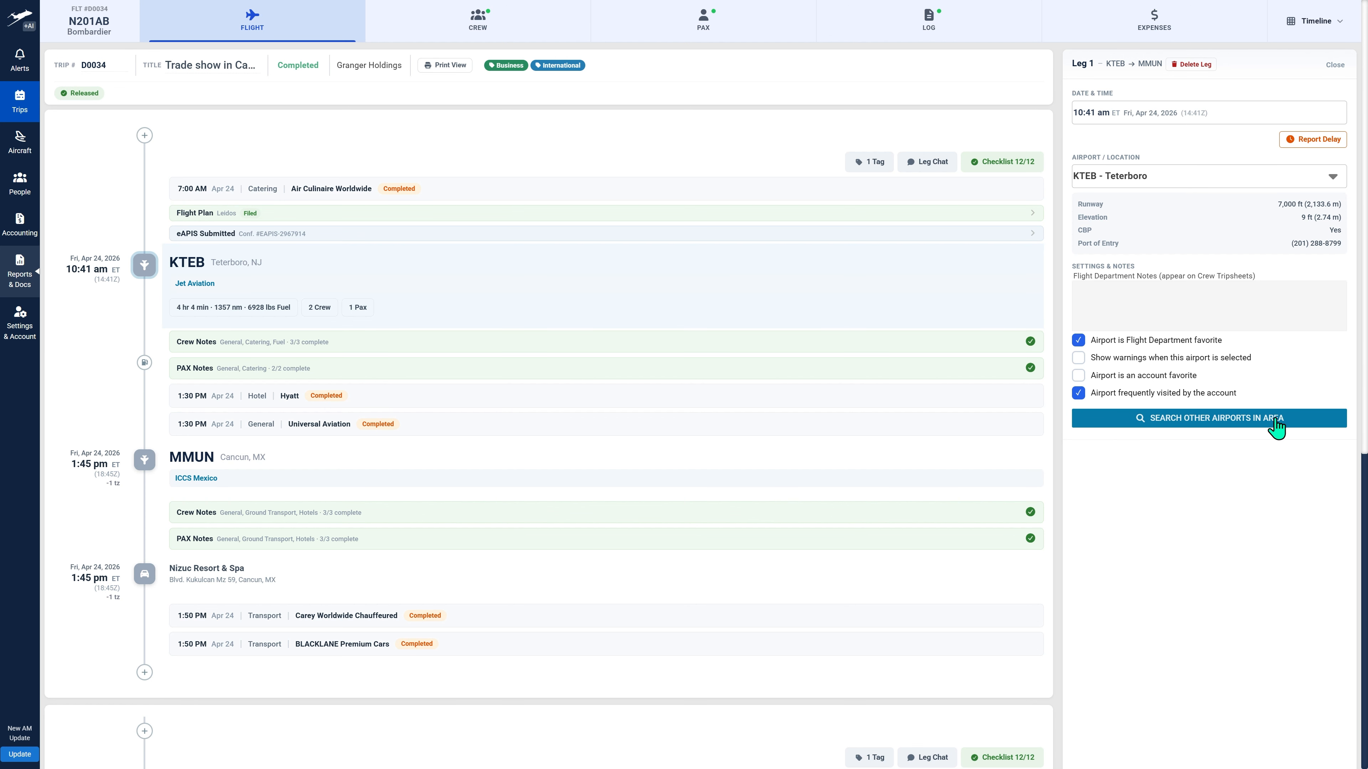
# Examine other airports in the area of KTEB, and view the delay length and reason options for the departure without reporting a delay
pyautogui.click(1307, 426)
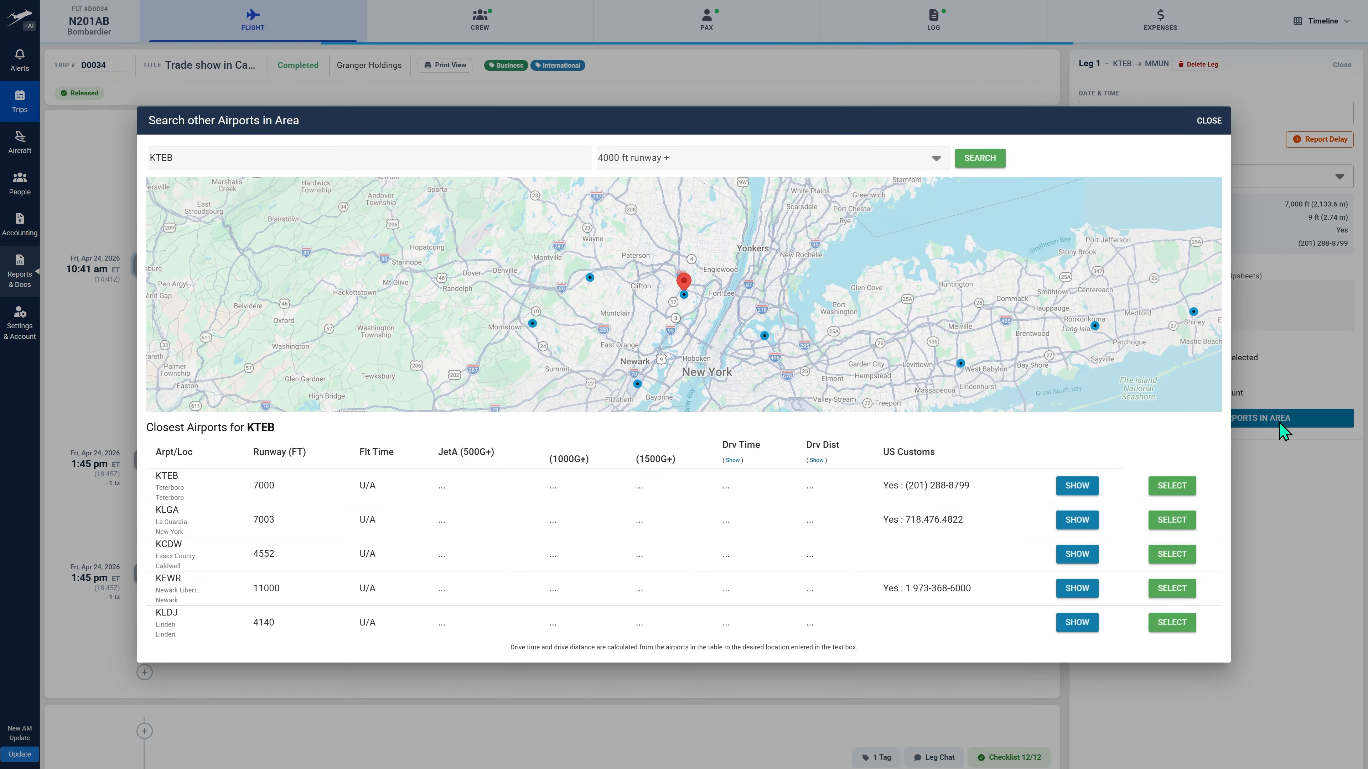
pyautogui.scroll(-1, 831, 265)
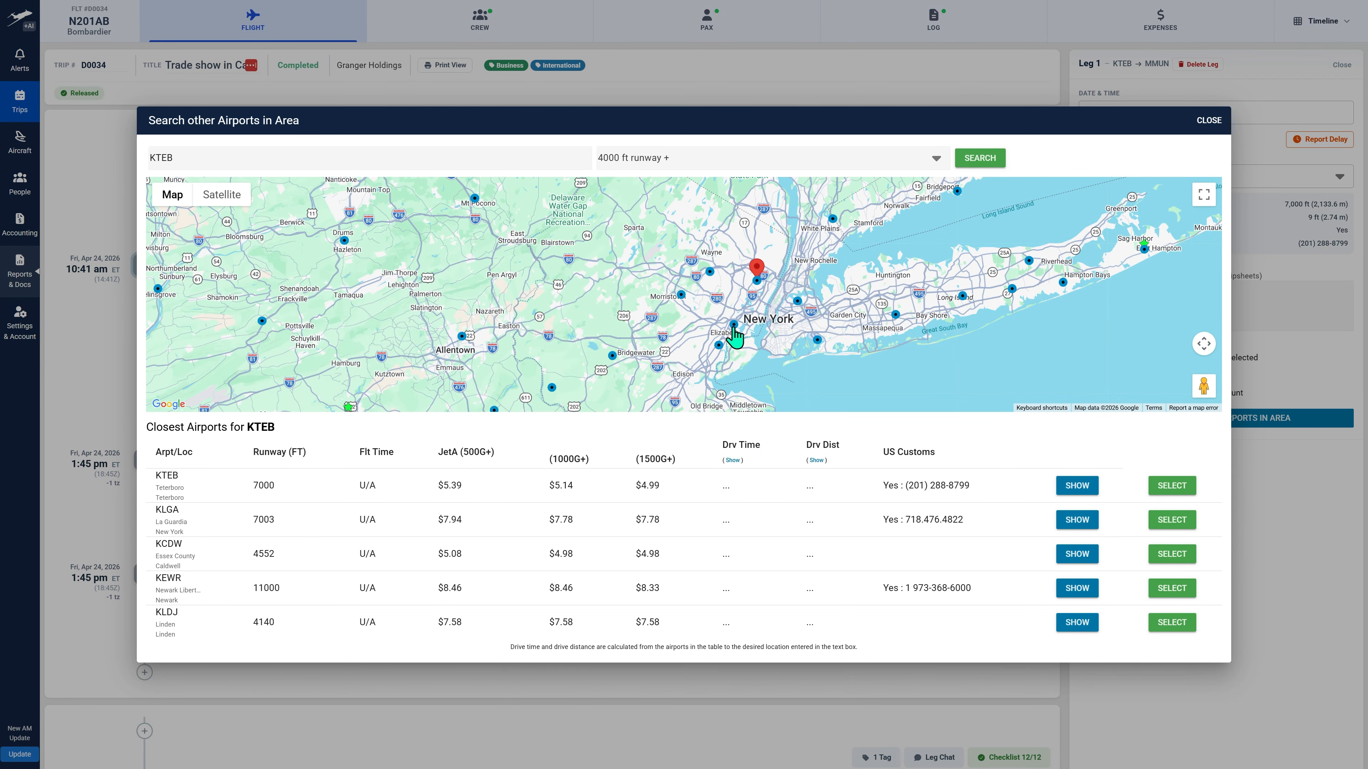
pyautogui.click(1200, 120)
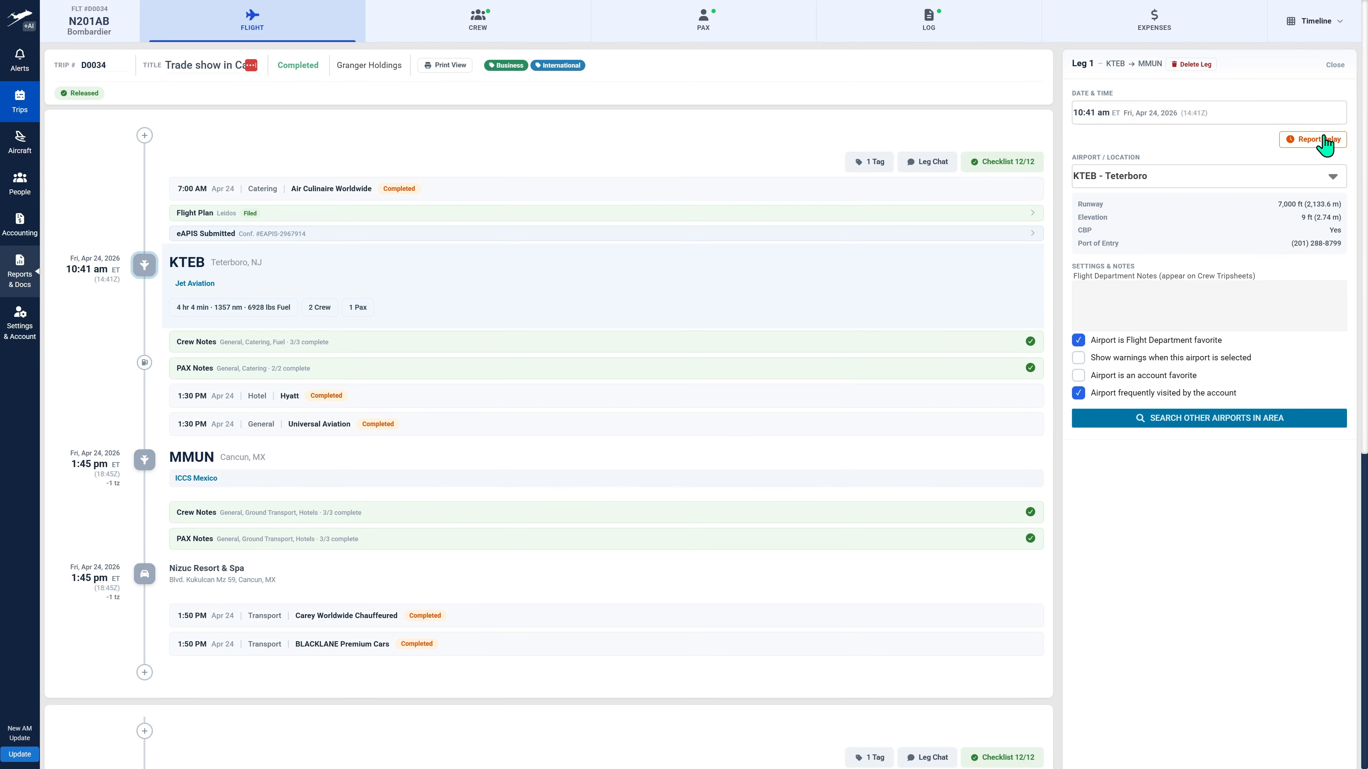
pyautogui.click(1322, 140)
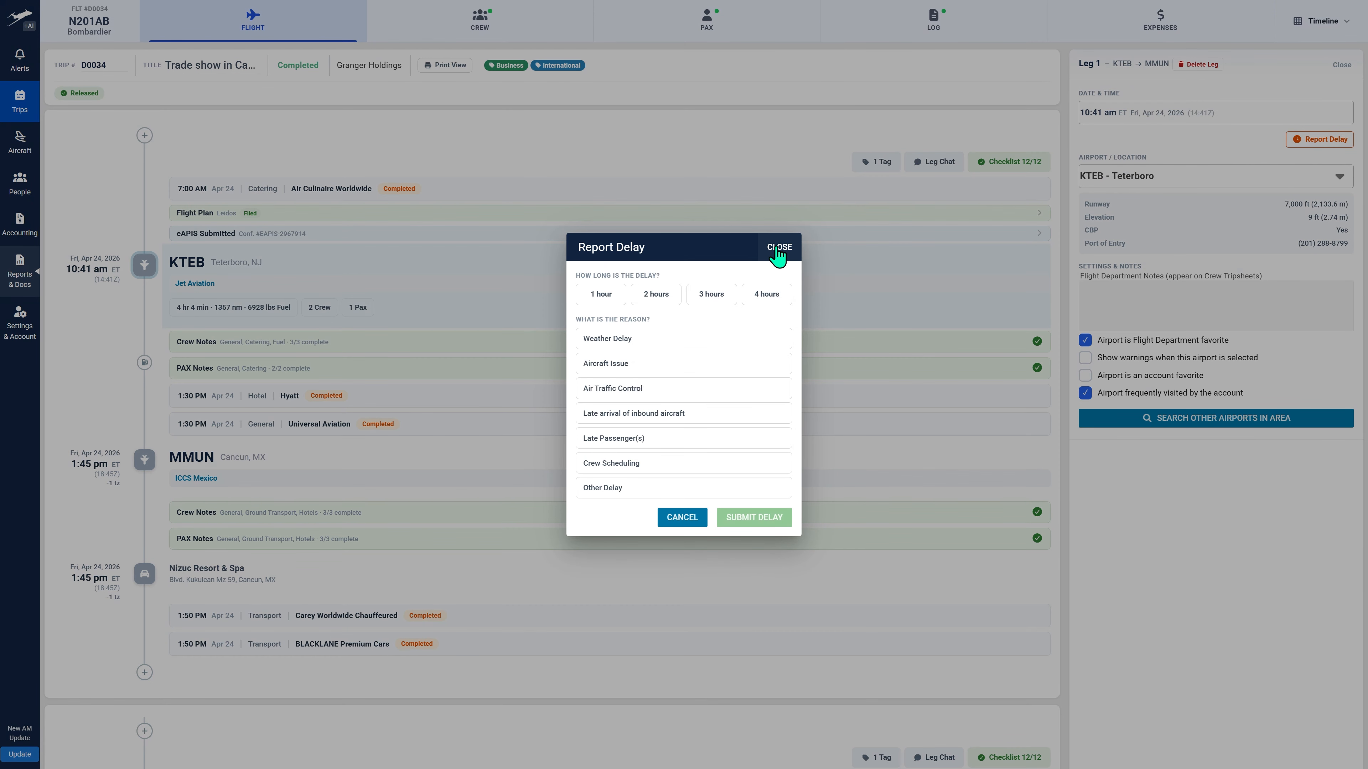
pyautogui.click(777, 248)
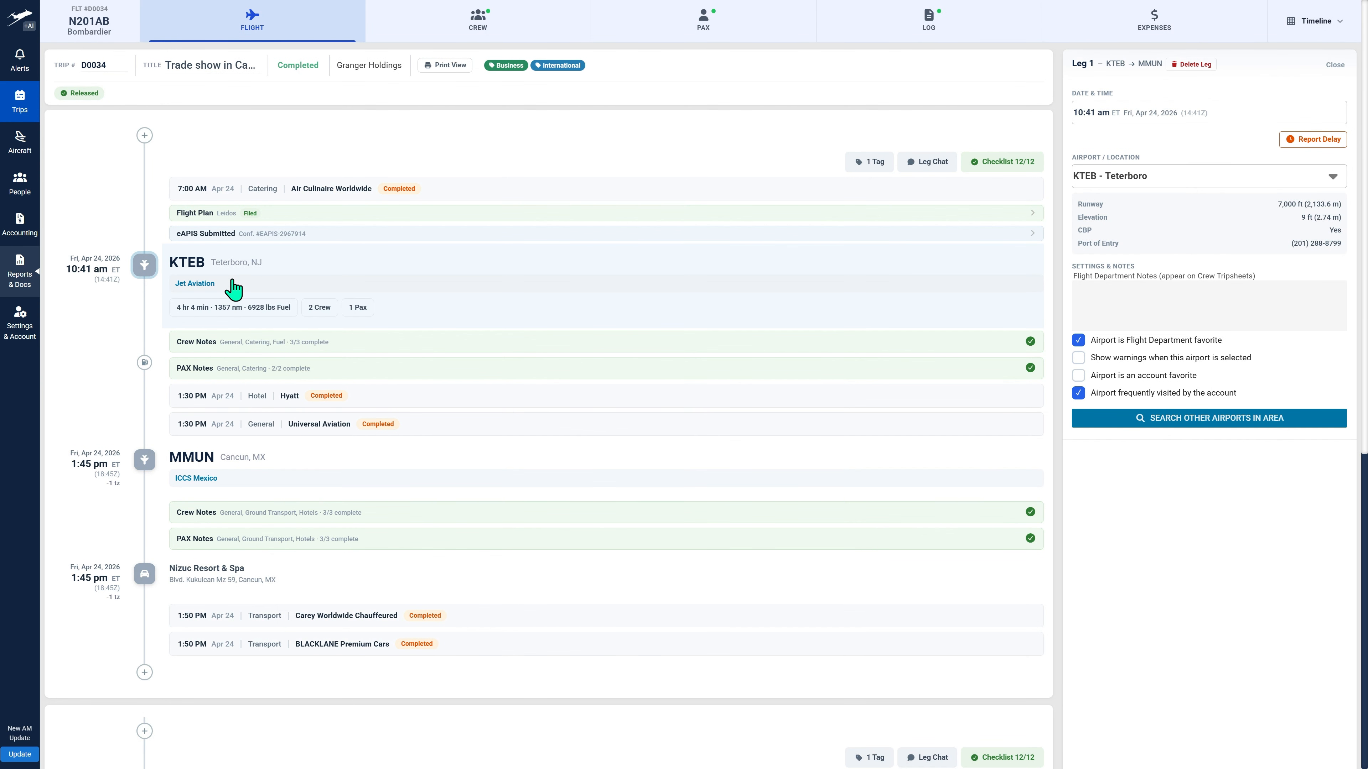
# Compare the KTEB FBO options at the 1001+ gallon fuel tier, and select Jet Aviation before returning to the flight
pyautogui.click(233, 289)
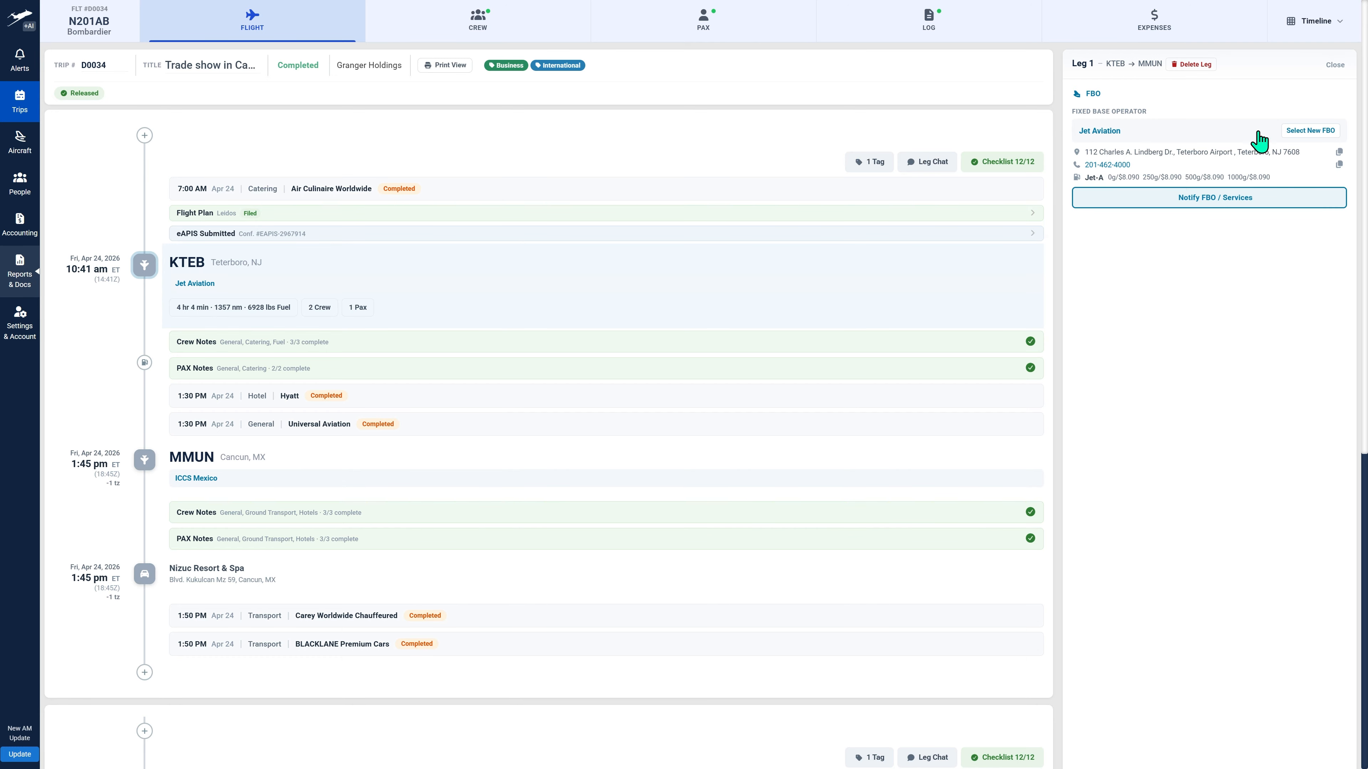
pyautogui.click(1306, 134)
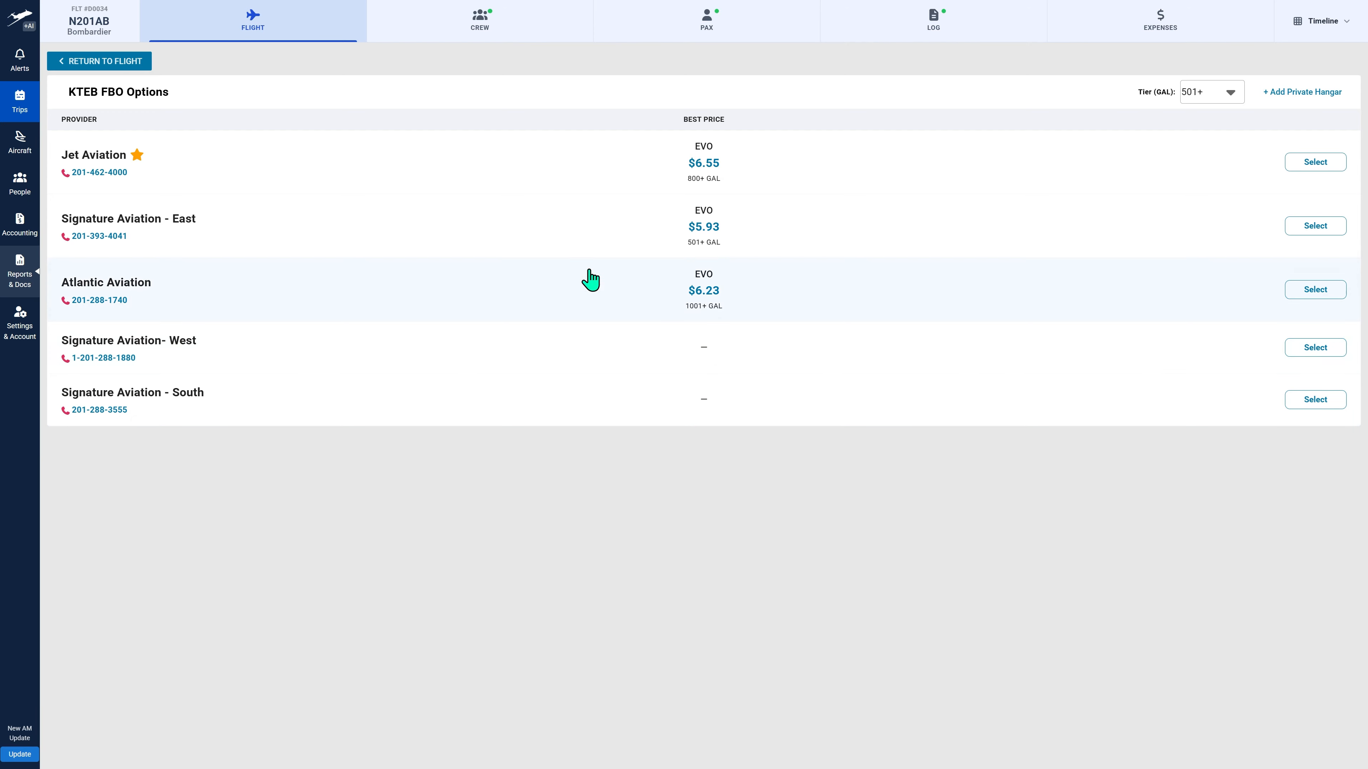
pyautogui.click(1196, 103)
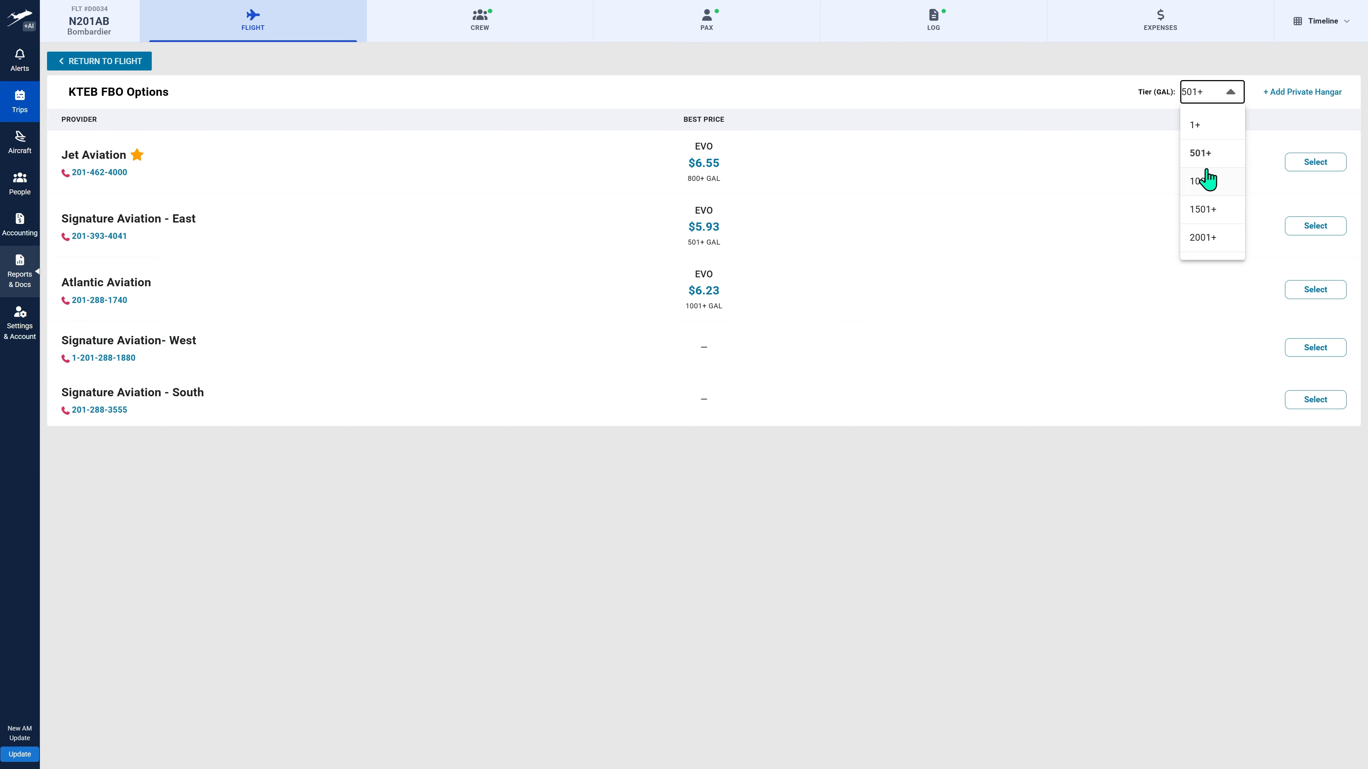
pyautogui.click(1229, 192)
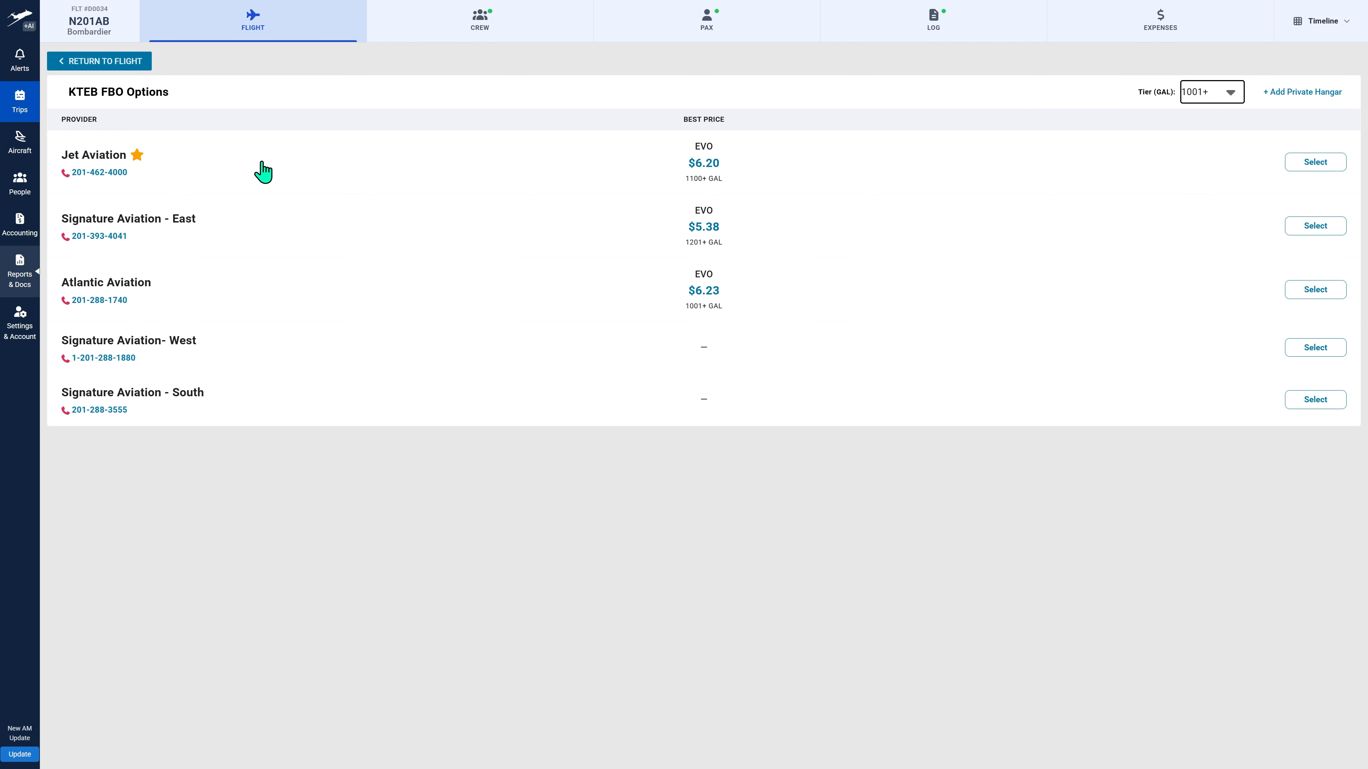
pyautogui.click(1303, 162)
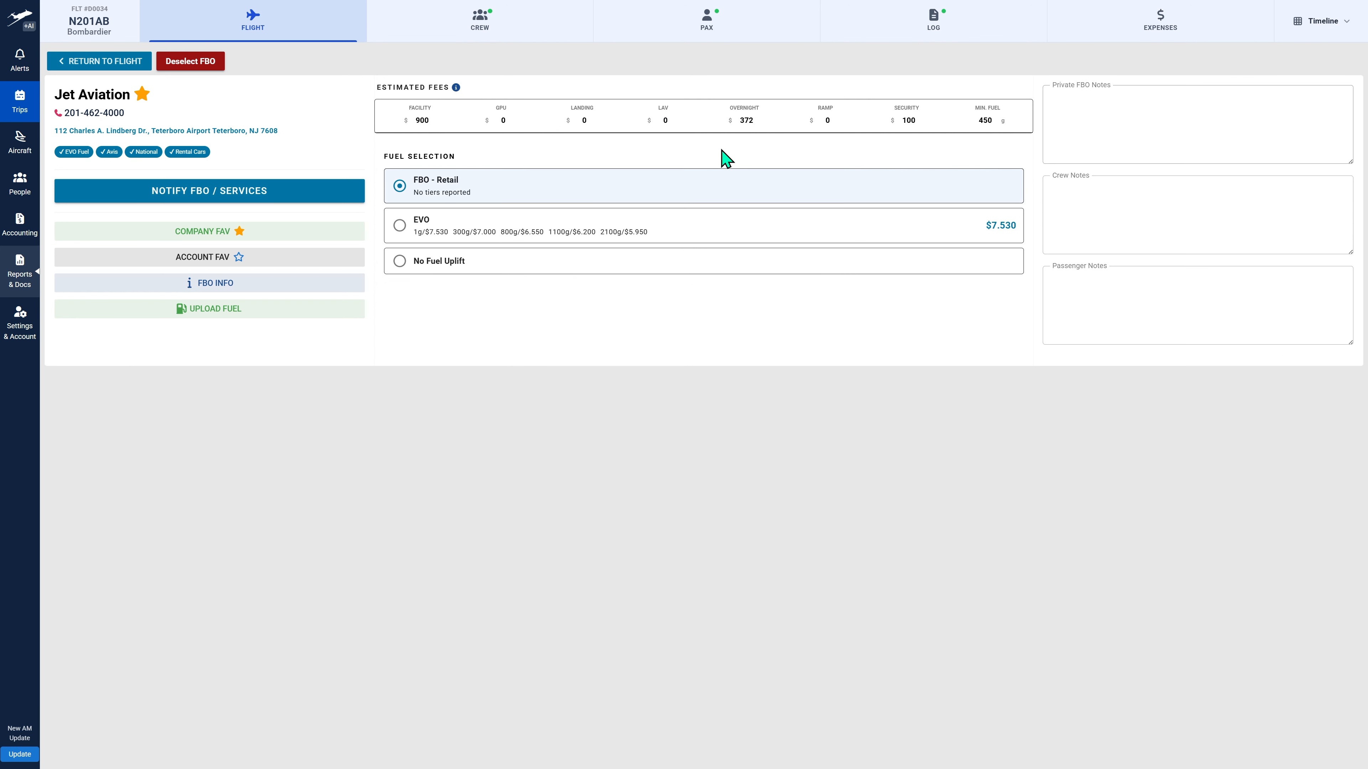
pyautogui.click(97, 61)
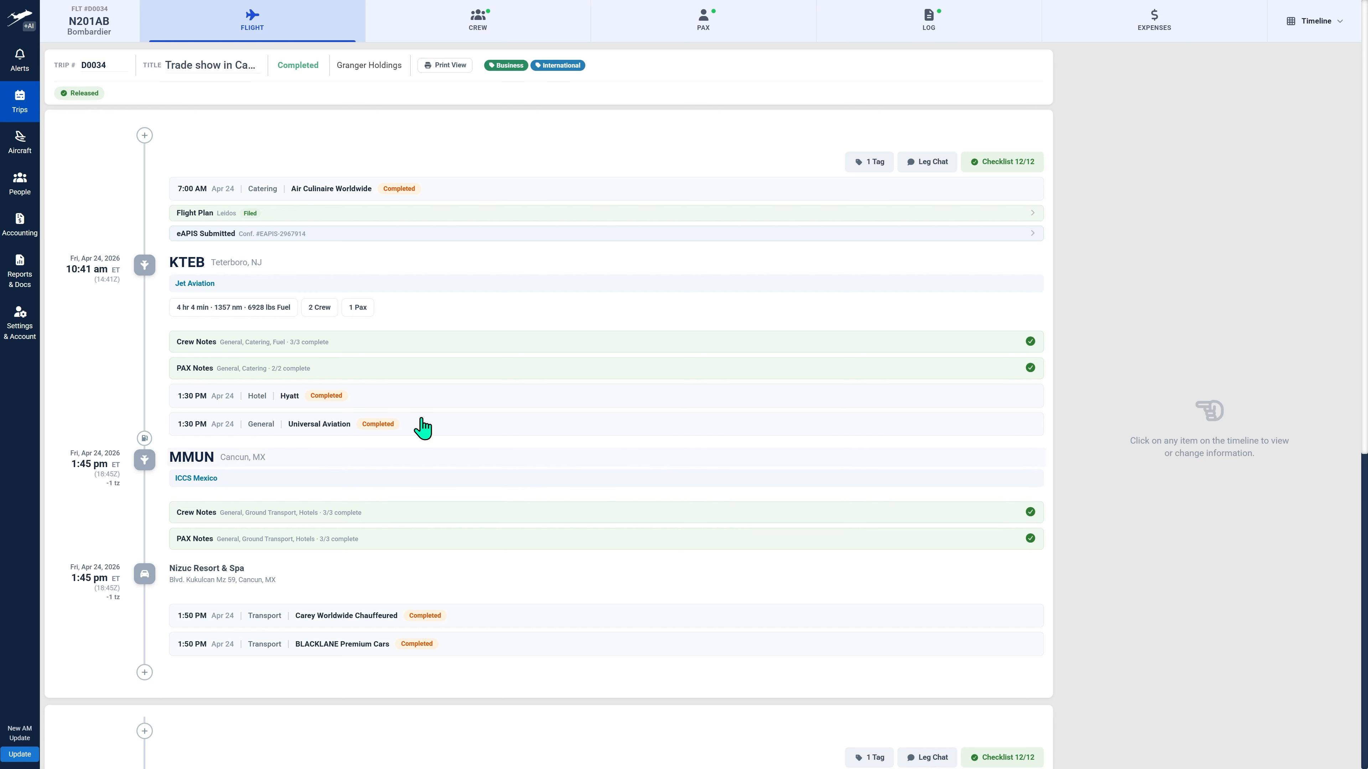
# Switch the flight time of leg 1 to Seasonal and back to Forecasted
pyautogui.click(268, 322)
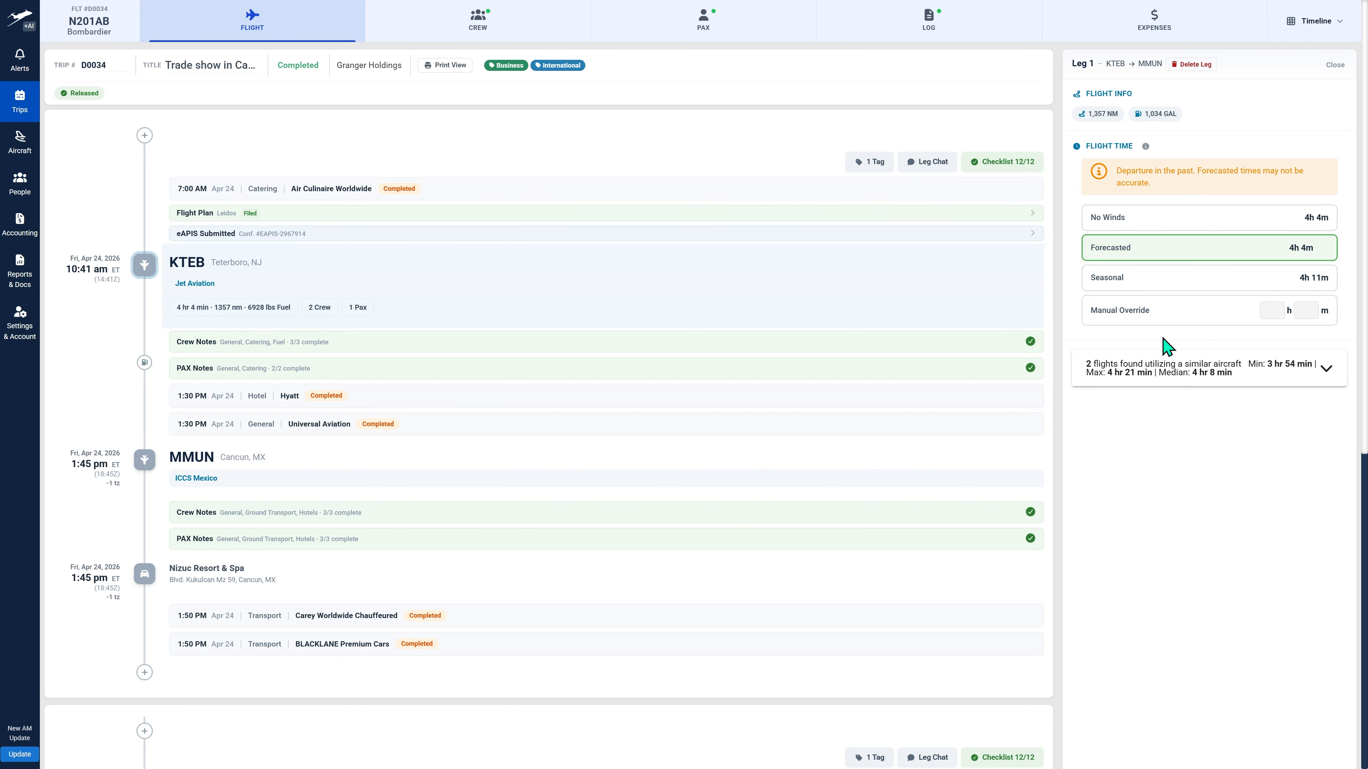
pyautogui.click(1145, 280)
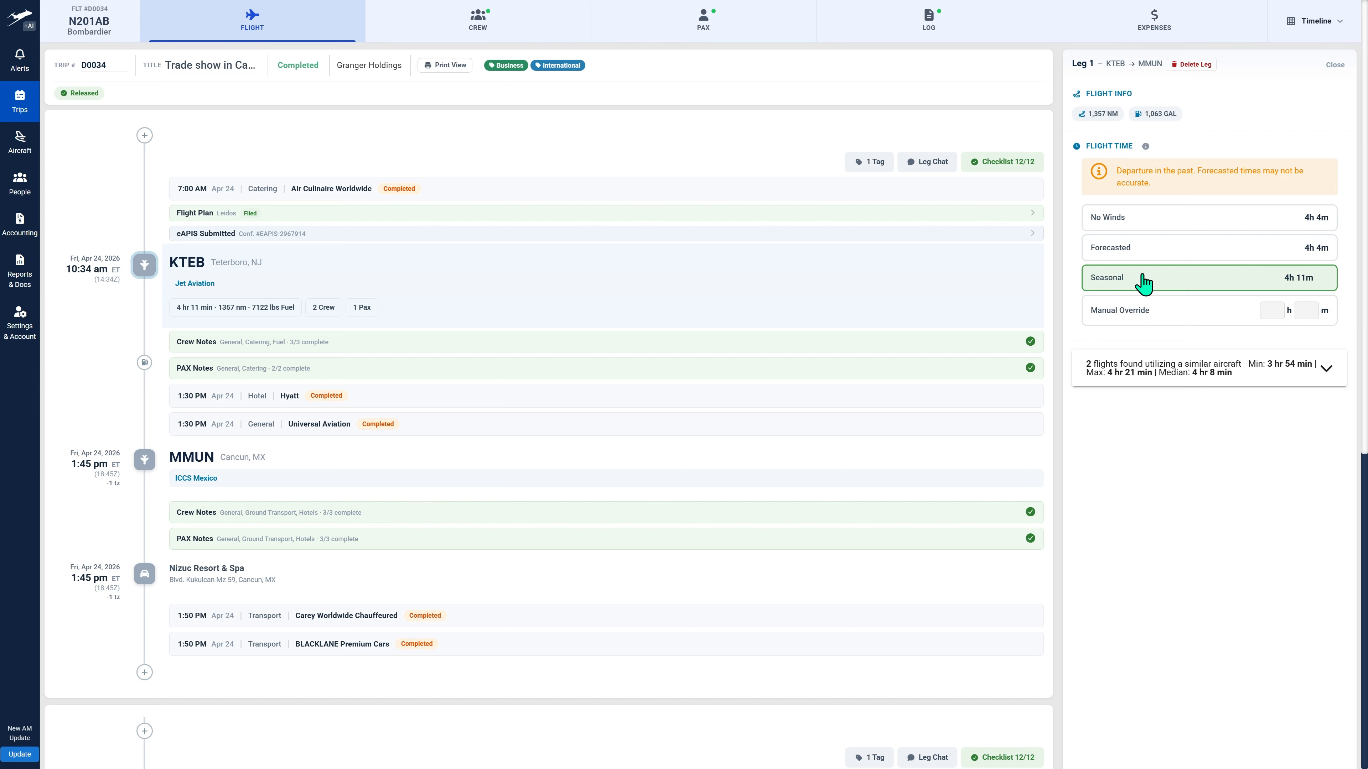
pyautogui.click(1130, 251)
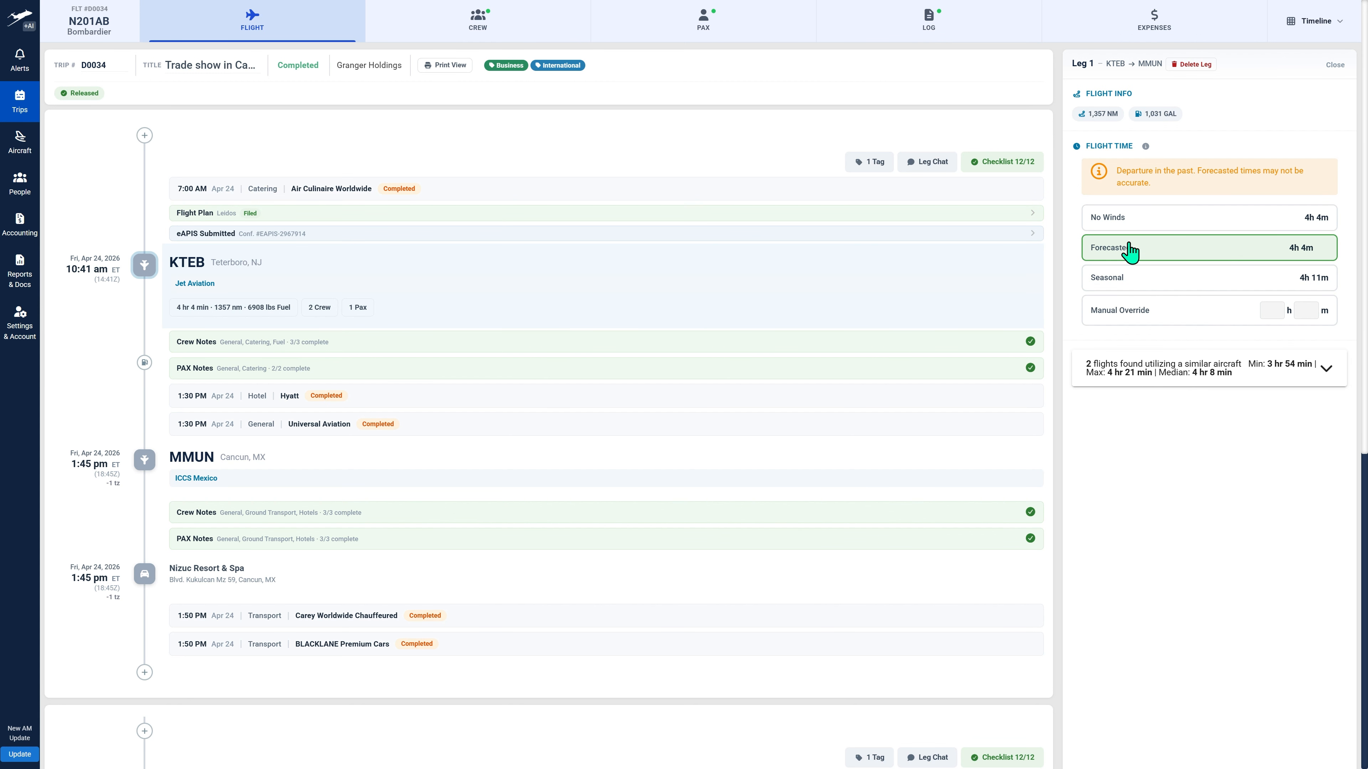
# Examine the past flights found for a similar aircraft, and view the tags available for leg 1 without changing them
pyautogui.click(1174, 378)
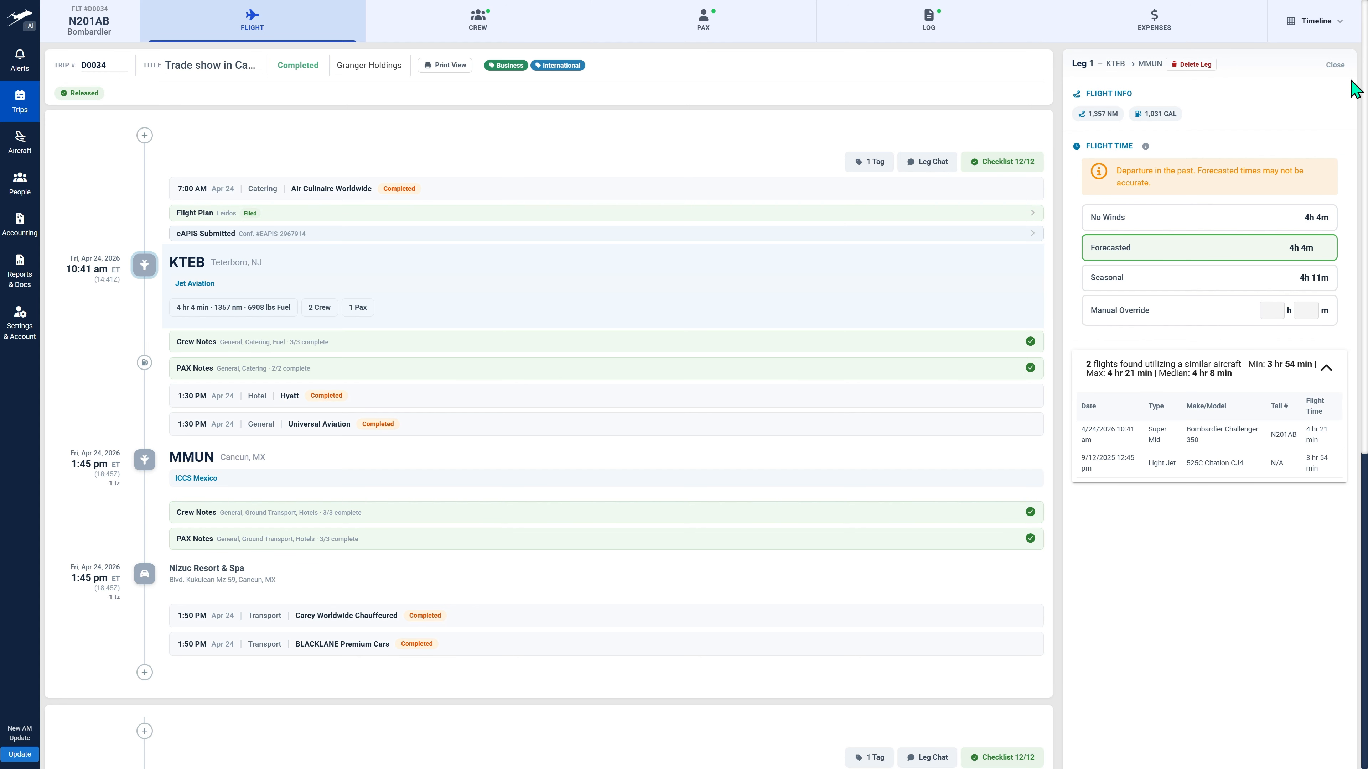
pyautogui.click(1334, 65)
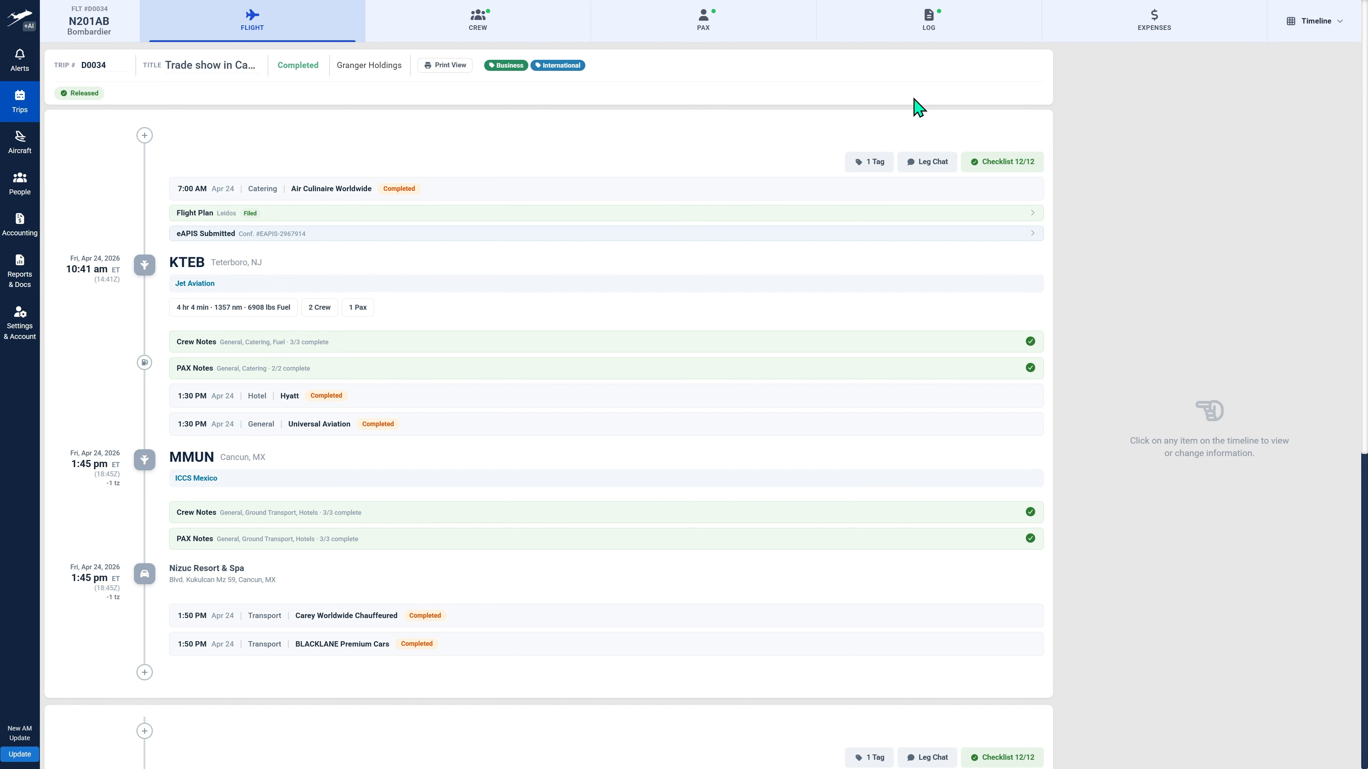
pyautogui.click(870, 162)
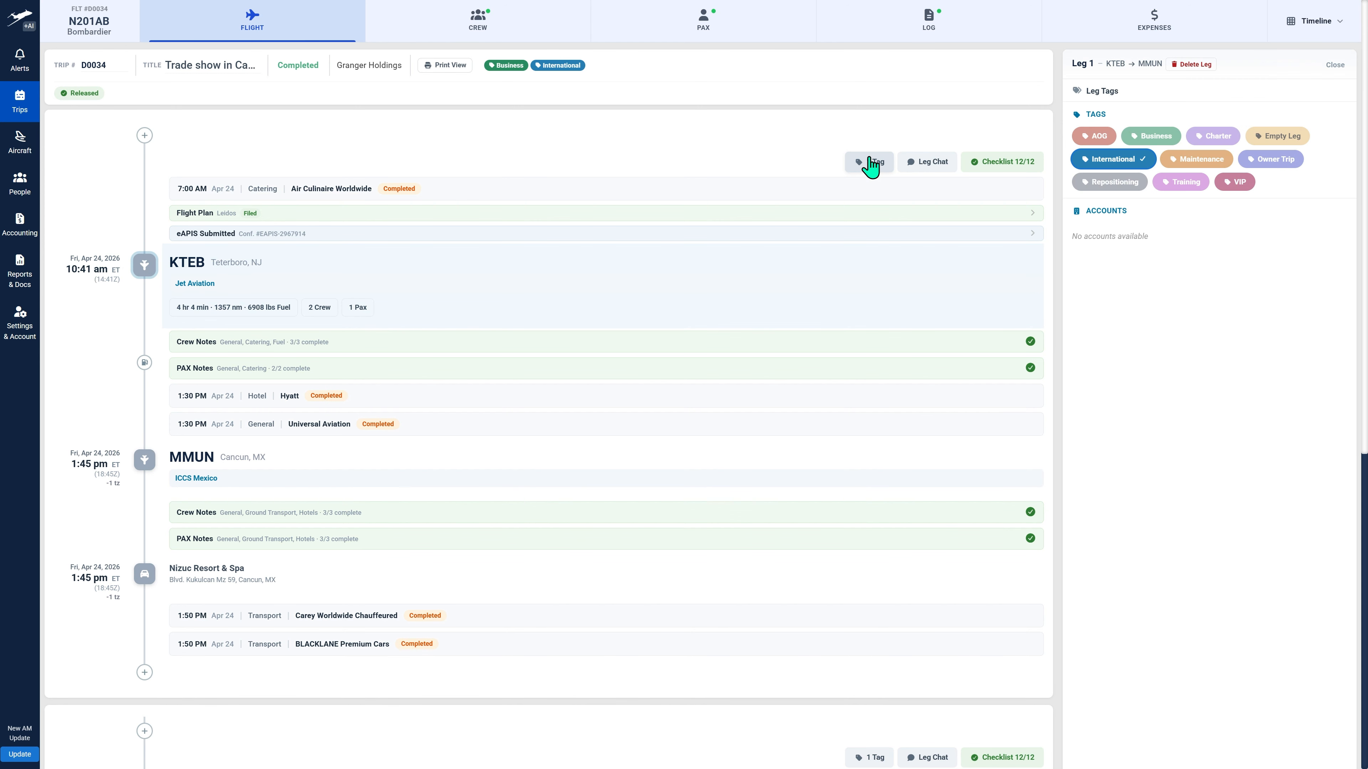
pyautogui.click(1335, 65)
# Send the comment "Hello!" in the leg chat of leg 1
pyautogui.click(920, 162)
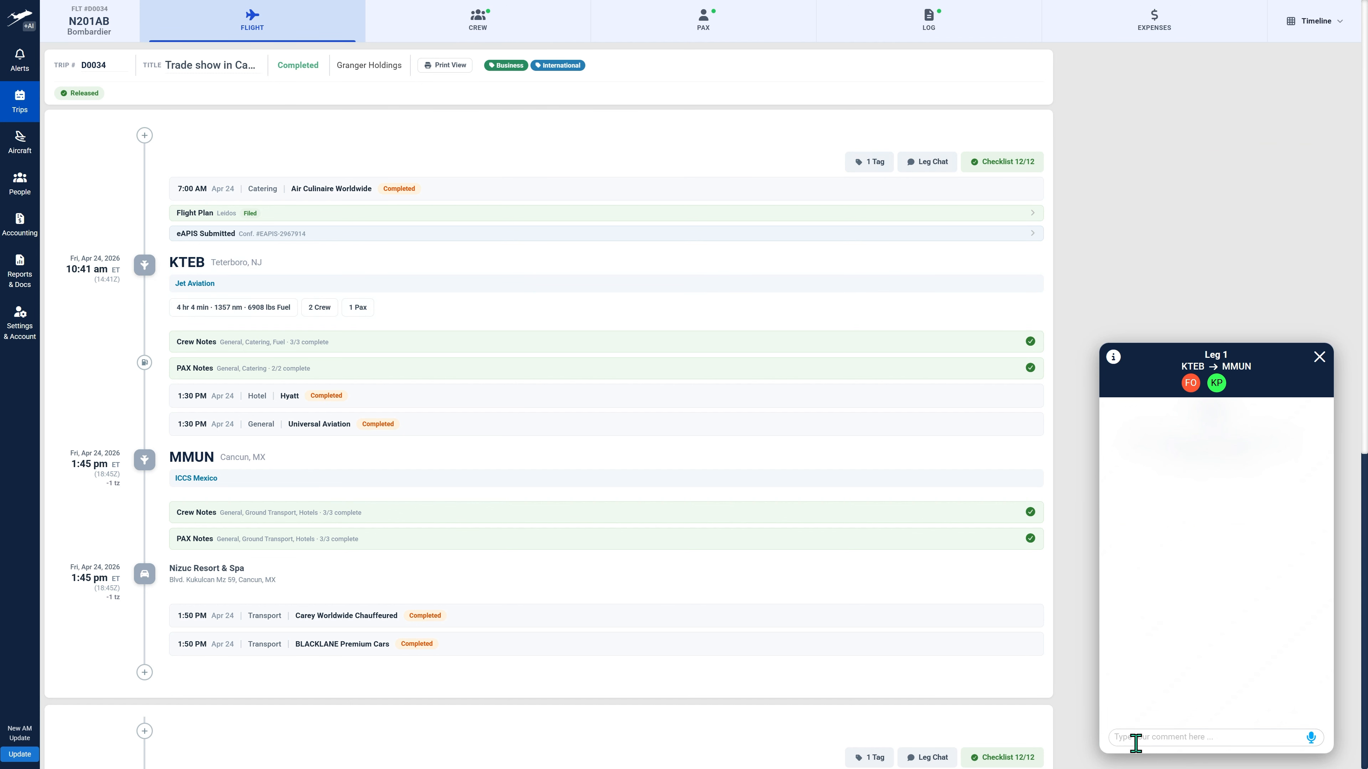
pyautogui.write('Hello!')
pyautogui.press('Return')
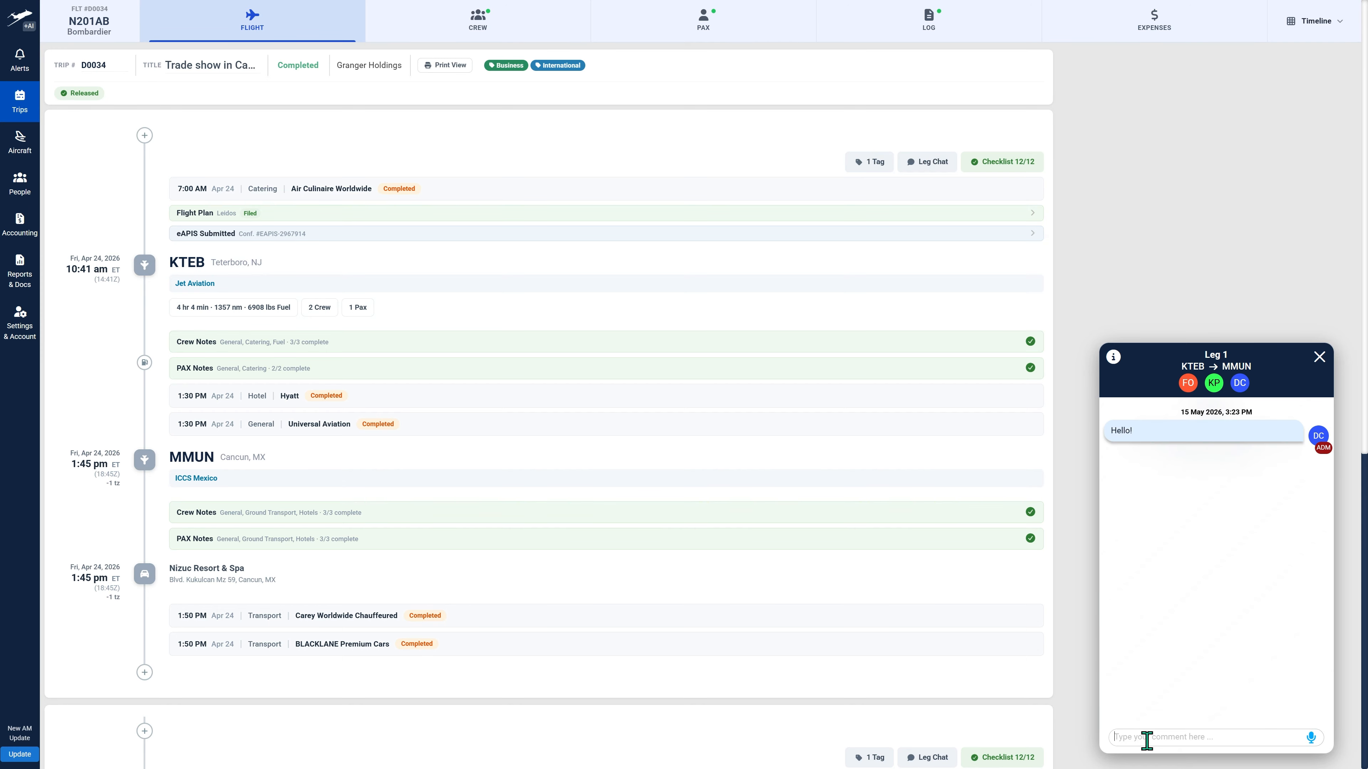
# Display the checklist of leg 1 and close the leg chat covering it
pyautogui.click(1007, 162)
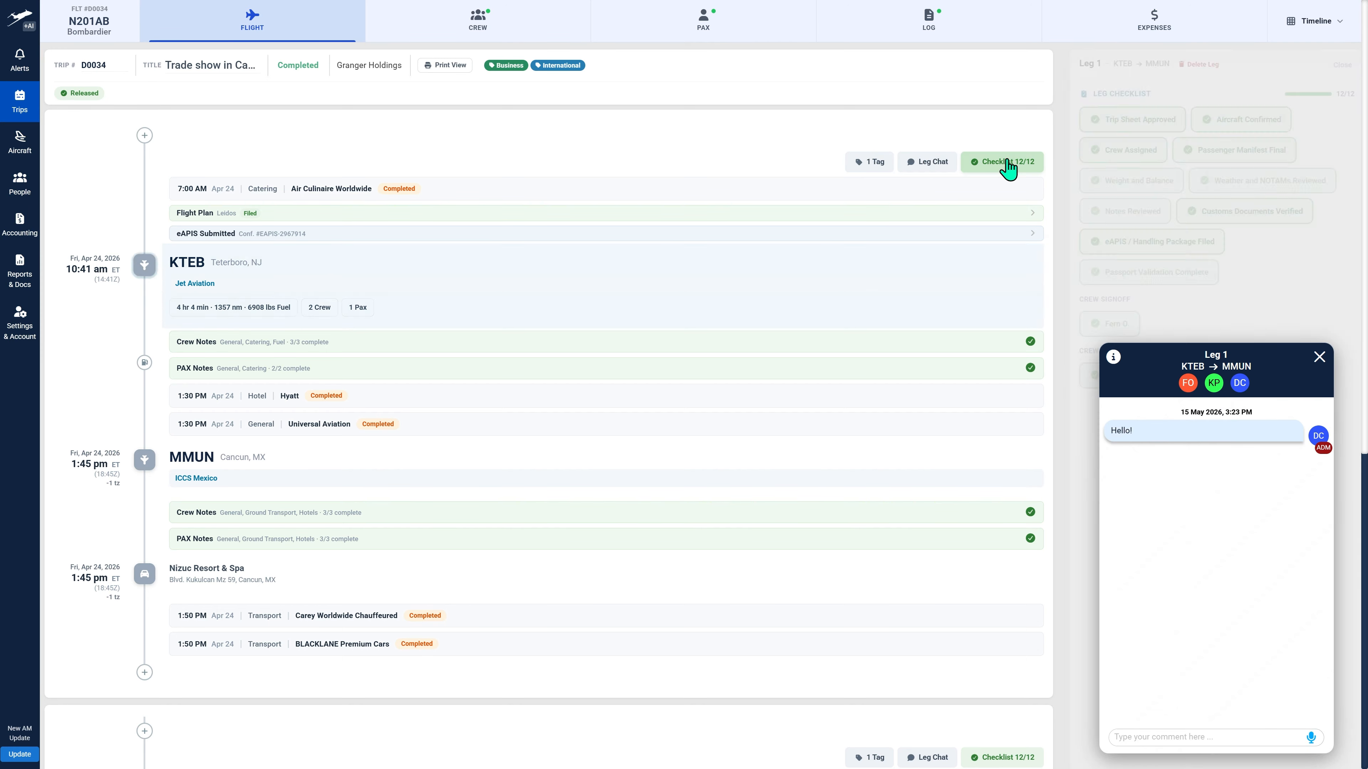
pyautogui.click(1320, 356)
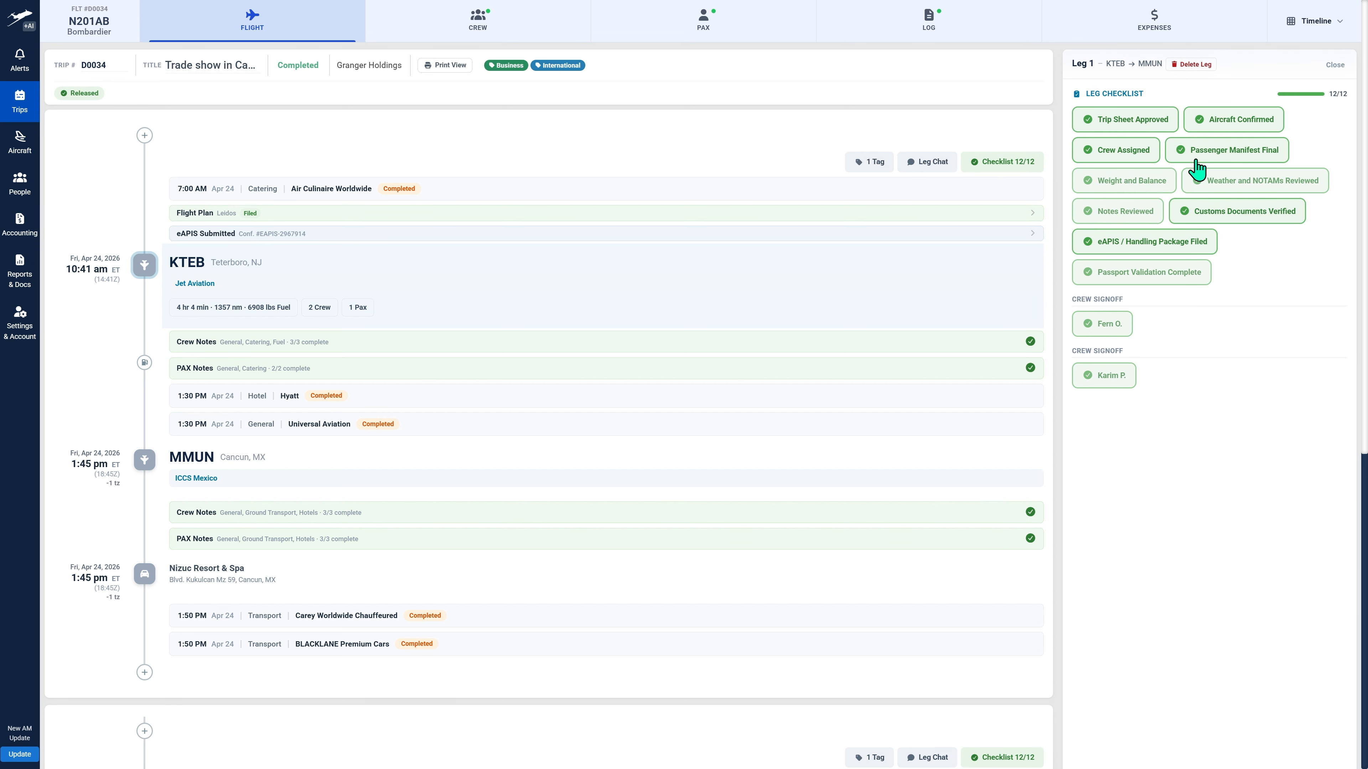